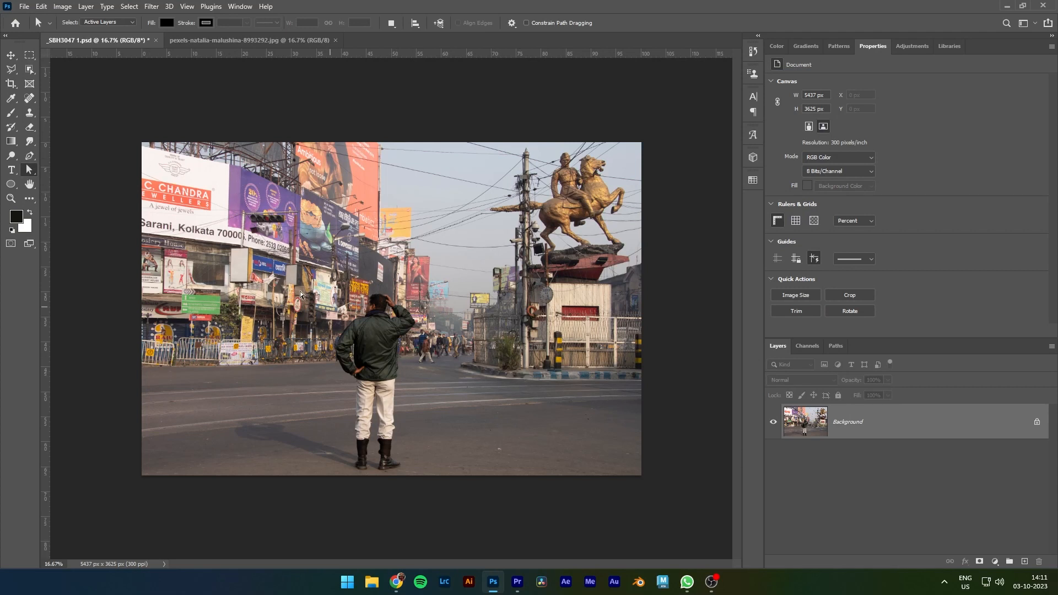
Open the Save for Web (Legacy) export settings for the portrait photo of the man in the black cap
click(11, 55)
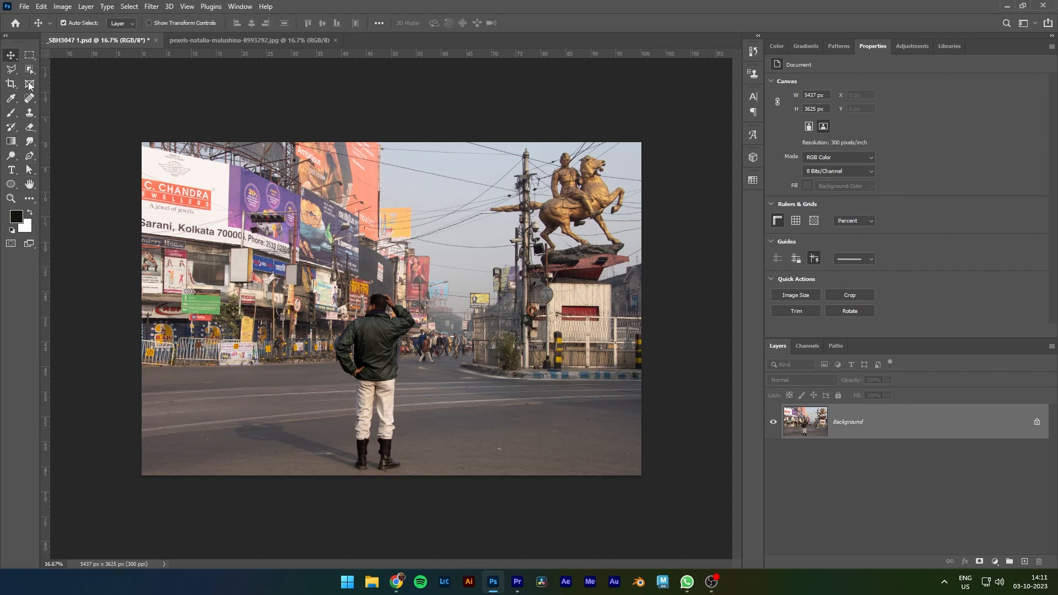
click(227, 40)
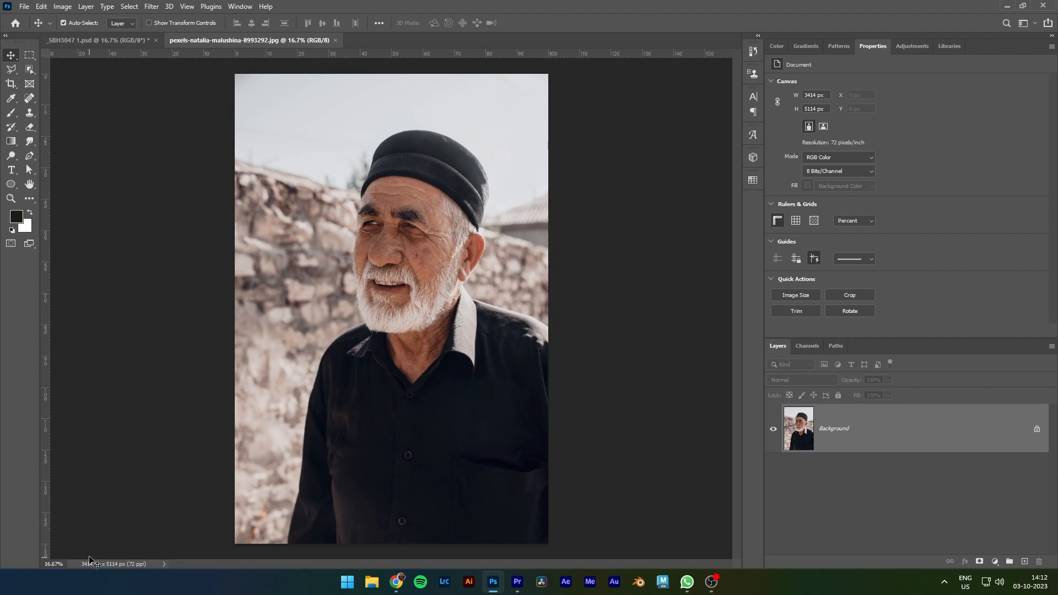
click(24, 7)
mouse_move(83, 172)
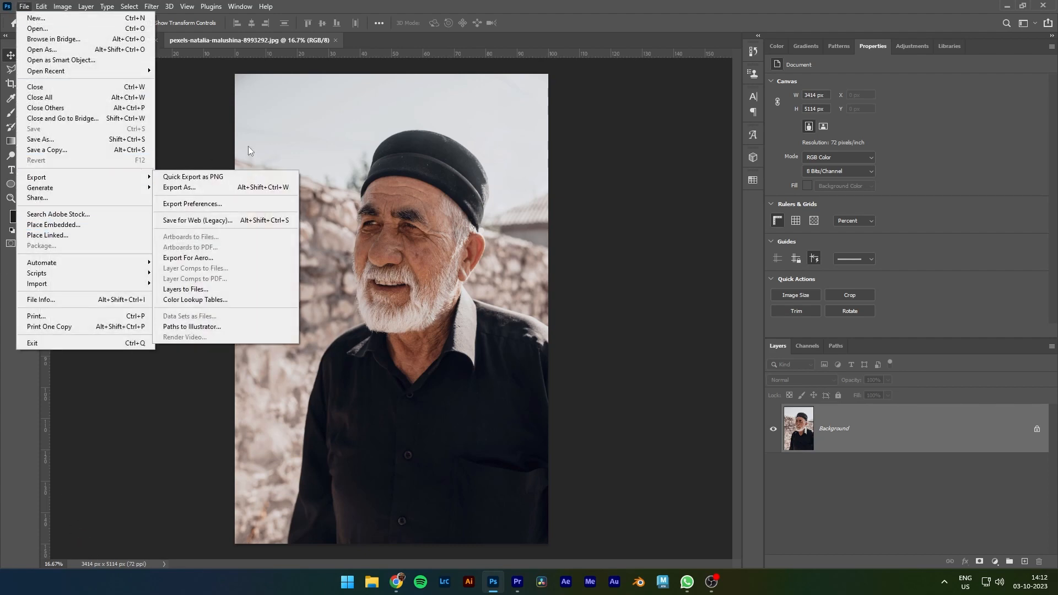
click(186, 219)
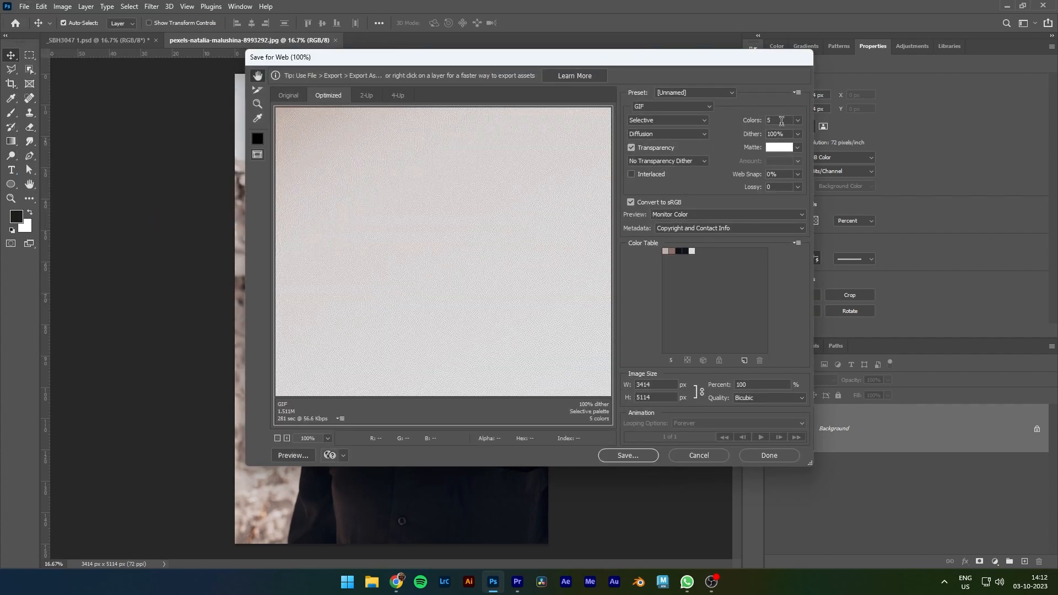
Set the GIF's maximum number of colors to 256
double_click(781, 120)
click(797, 120)
click(612, 329)
click(612, 329)
click(797, 120)
click(771, 220)
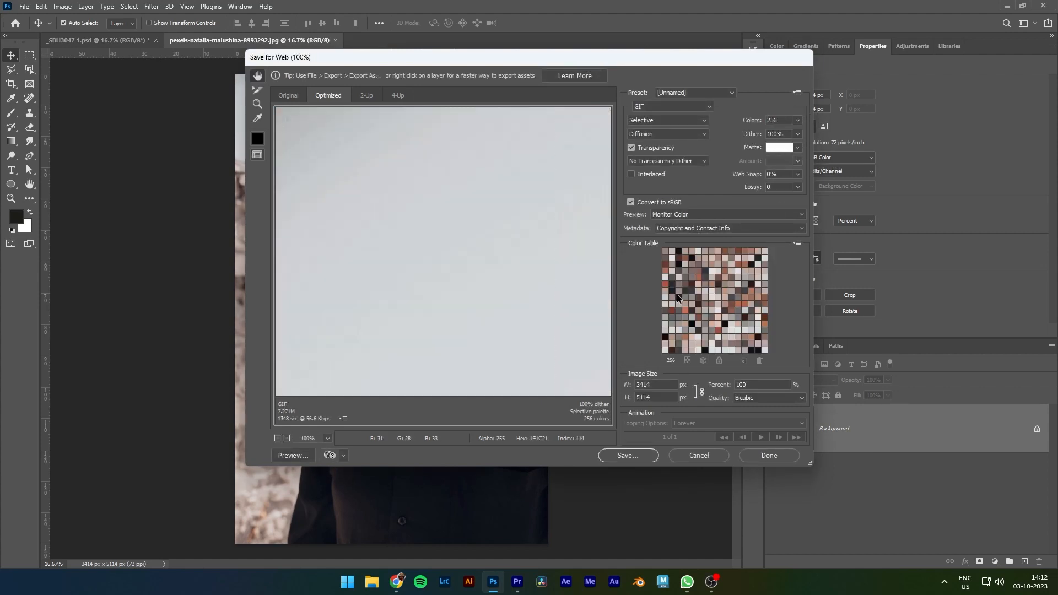
Limit the GIF to 5 colors and save its color table as "color 2" in Desktop > New folder, without exporting the image
click(758, 119)
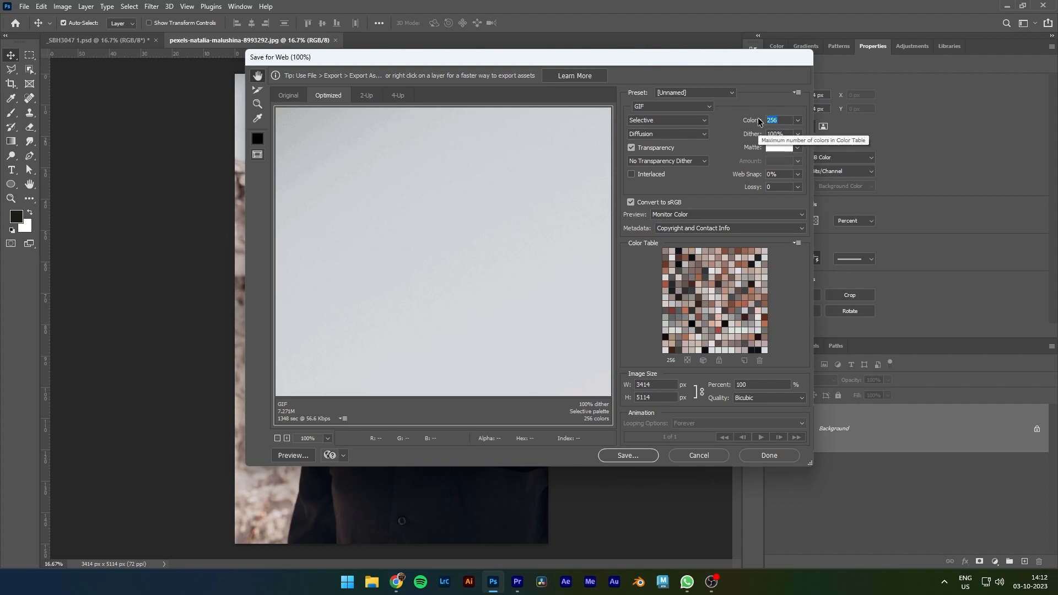
text(5)
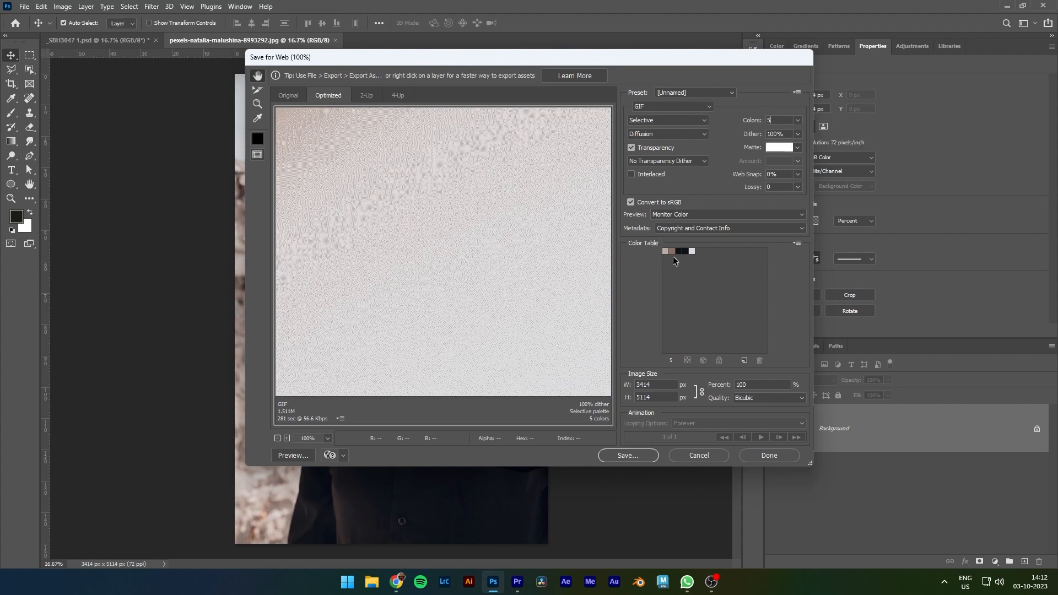
click(796, 243)
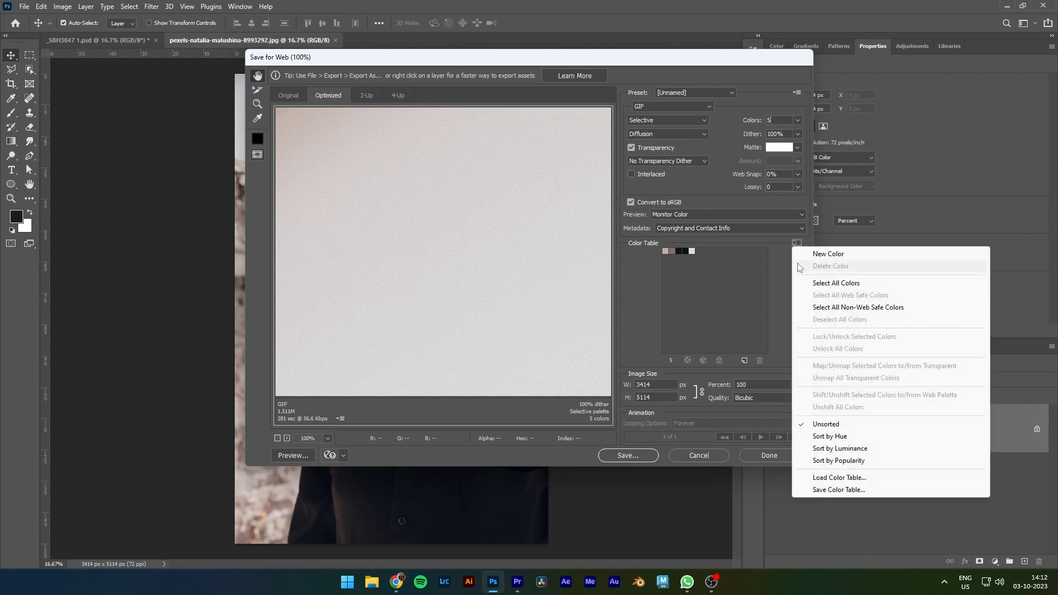
click(826, 489)
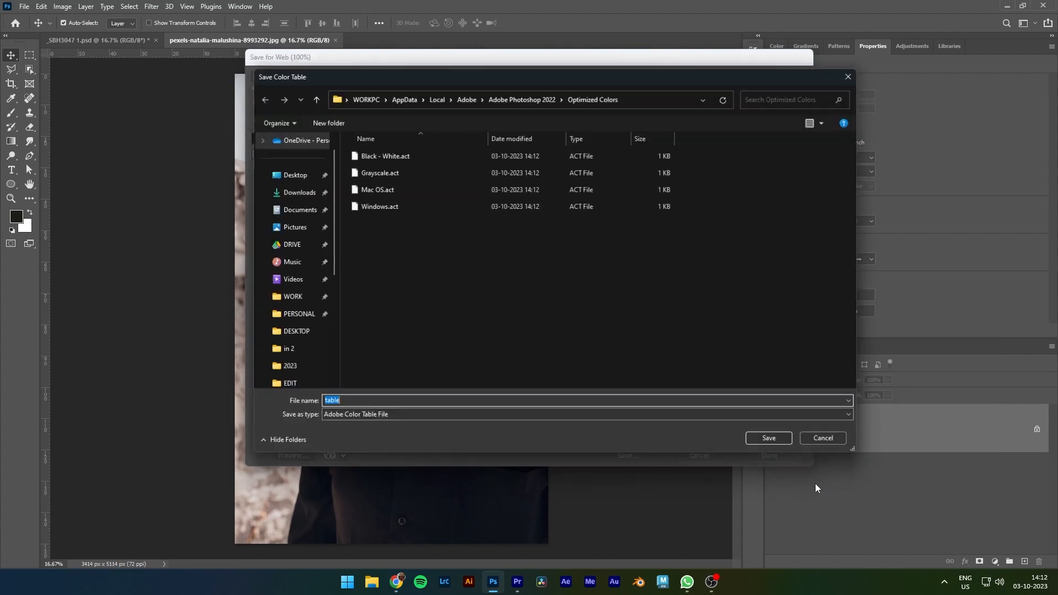
click(284, 175)
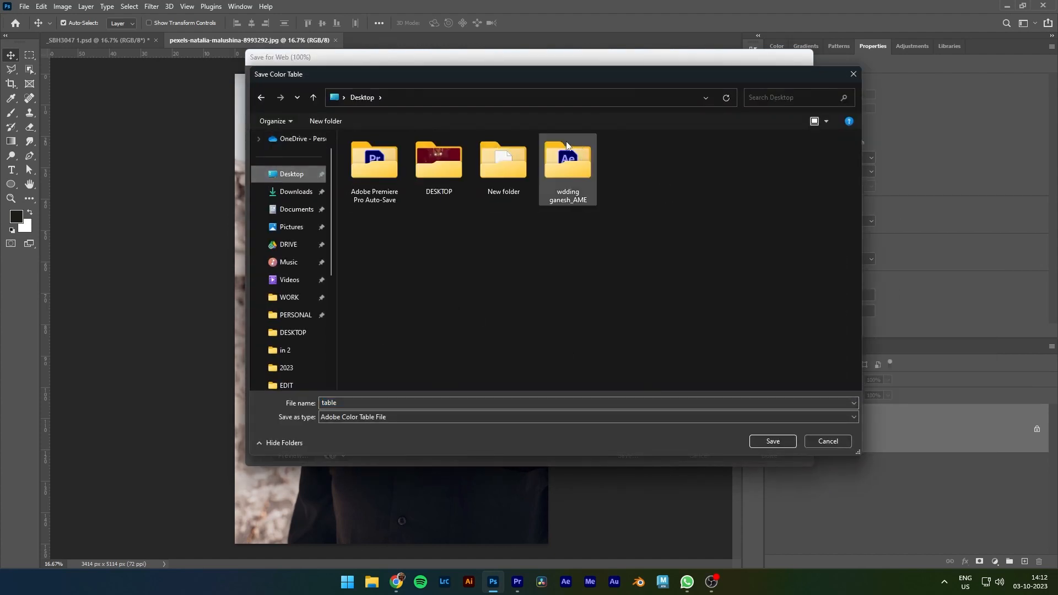
double_click(516, 155)
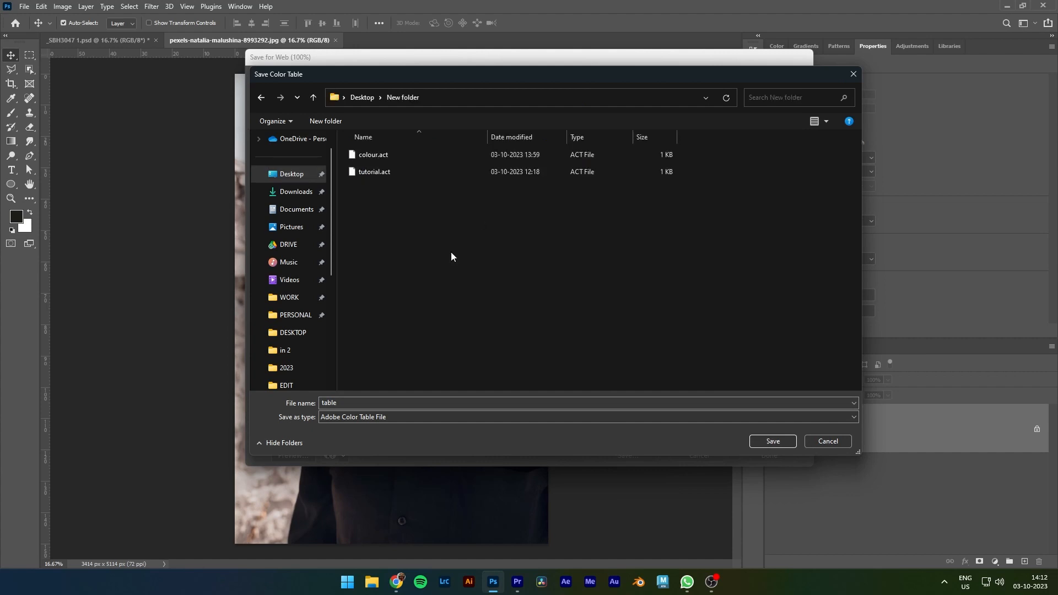
double_click(359, 403)
text(co)
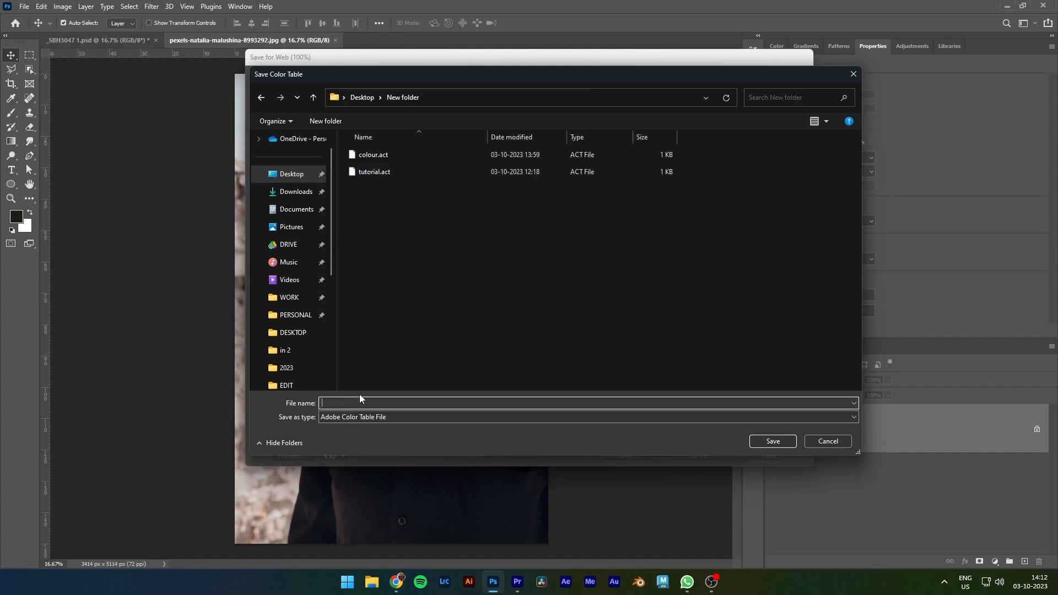
text(lor 2)
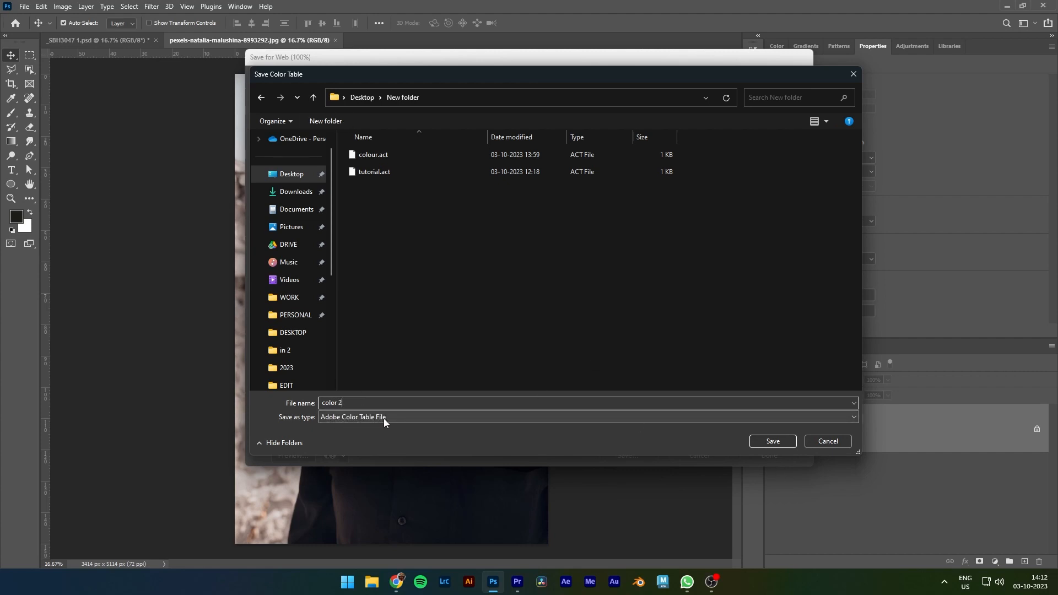
click(763, 443)
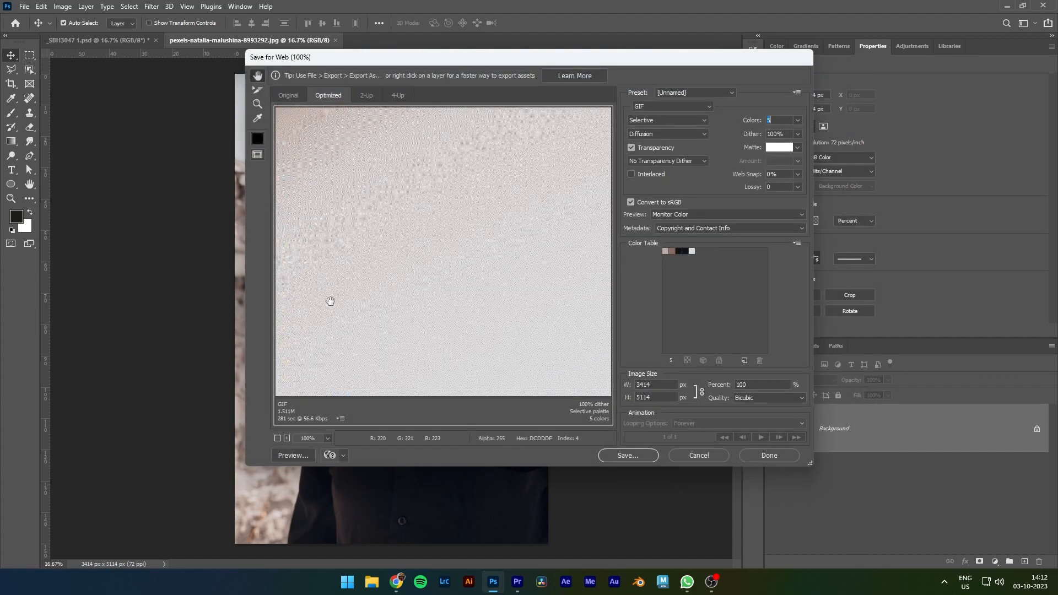
click(713, 455)
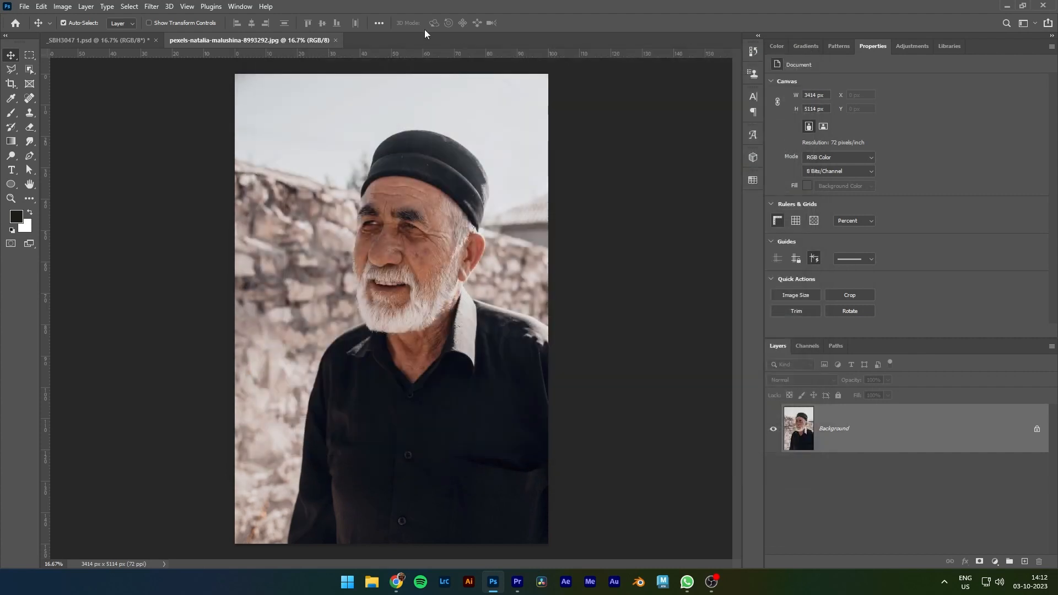
Duplicate the Background layer of the street photo _SBH3047 1.psd
click(100, 42)
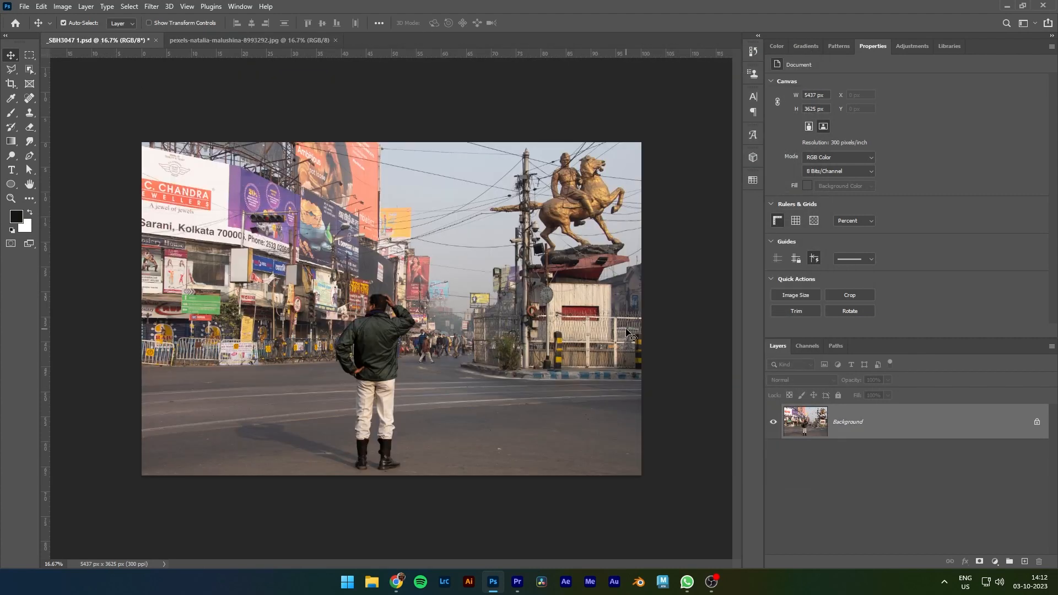
key(ctrl+j)
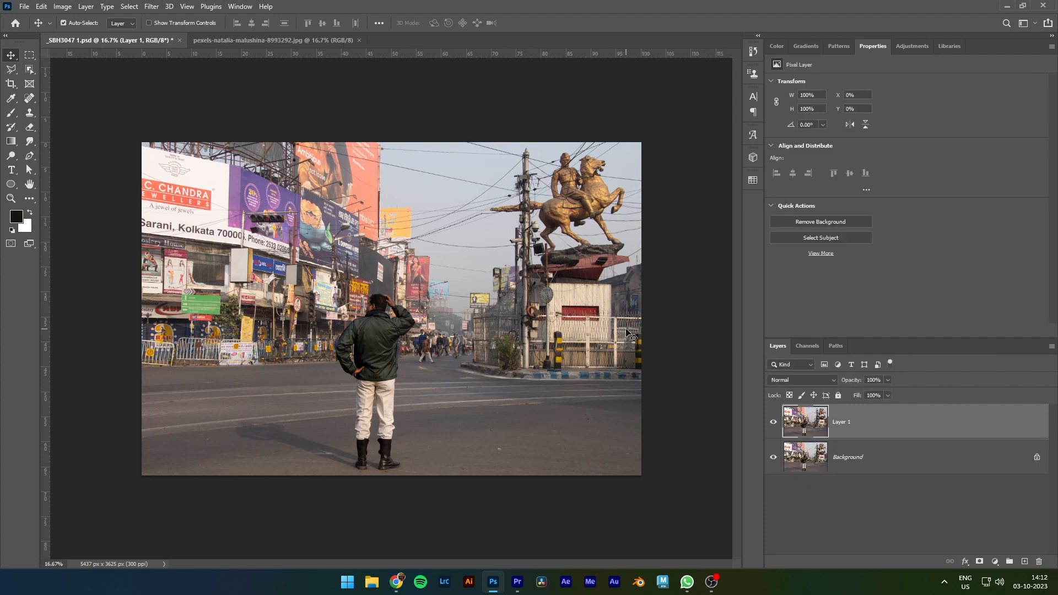
Add a Gradient Map adjustment layer above the duplicated street photo layer and open its gradient for editing
click(995, 561)
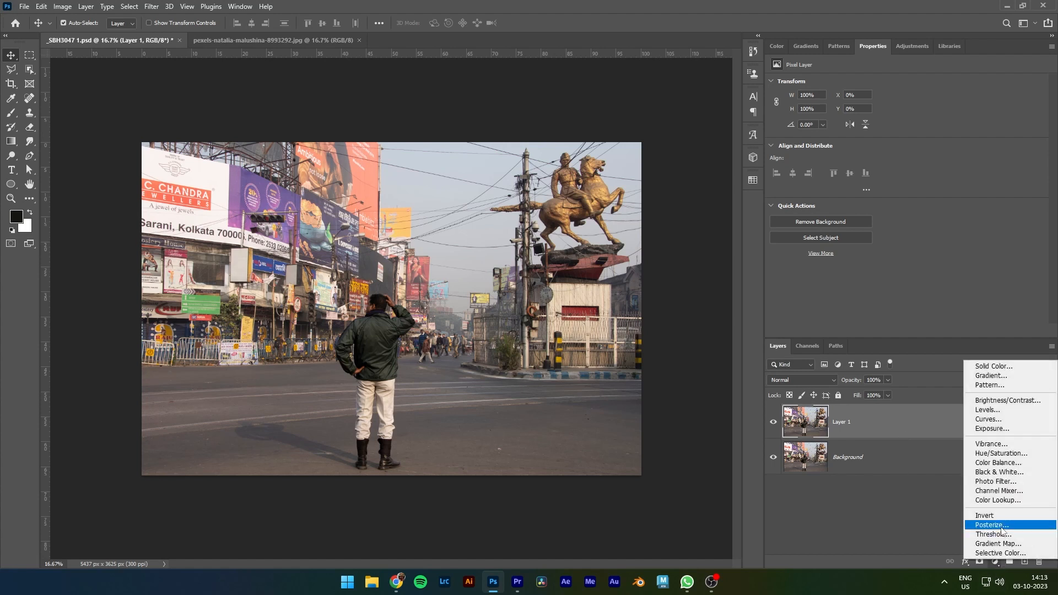
click(999, 544)
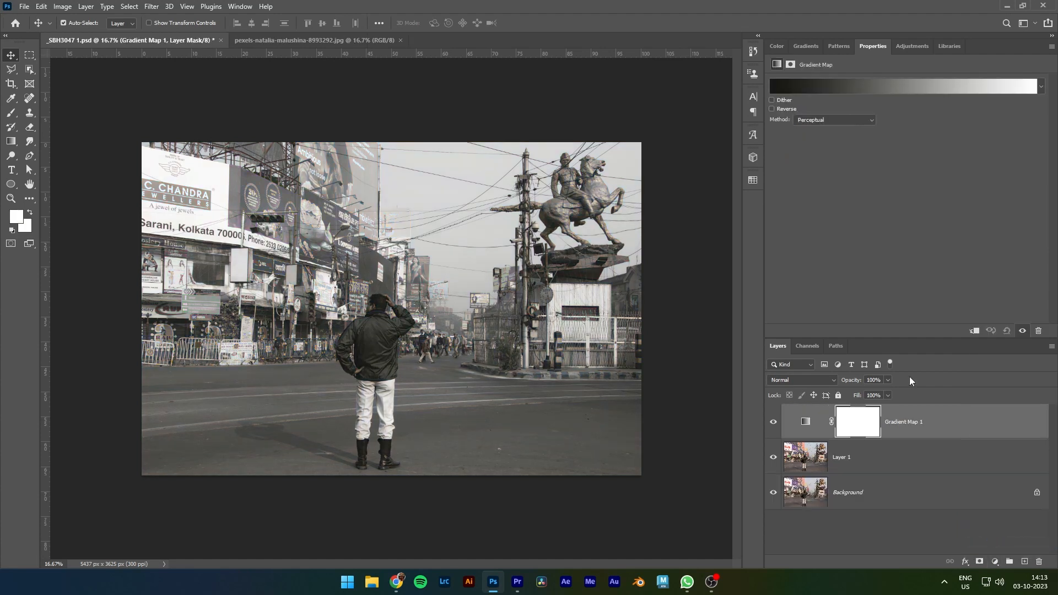
click(819, 89)
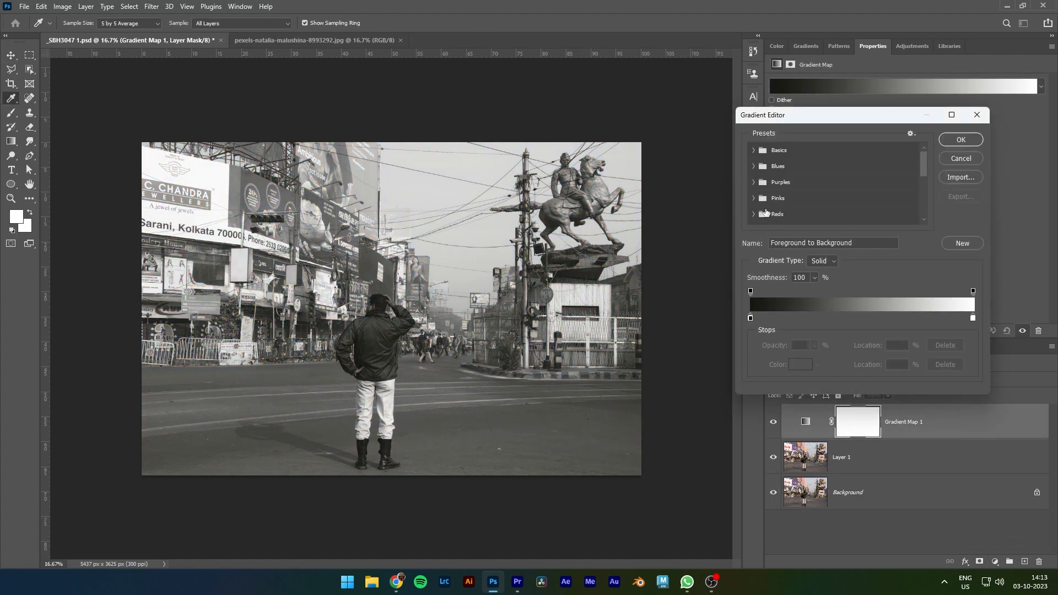
drag(815, 115, 877, 108)
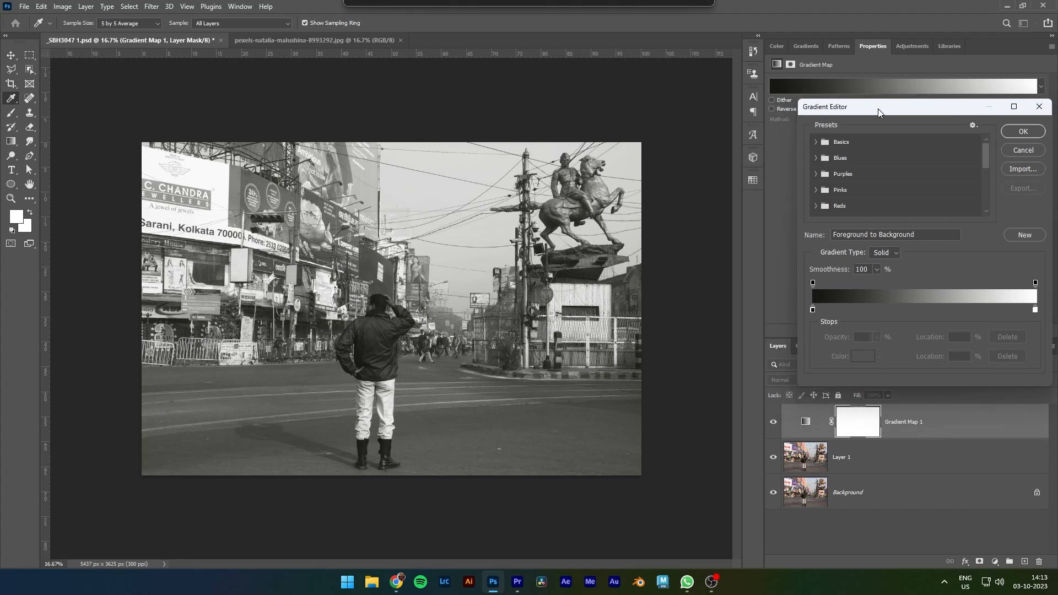
Import the color table file color 2.act from Desktop > New folder into the swatches
click(753, 180)
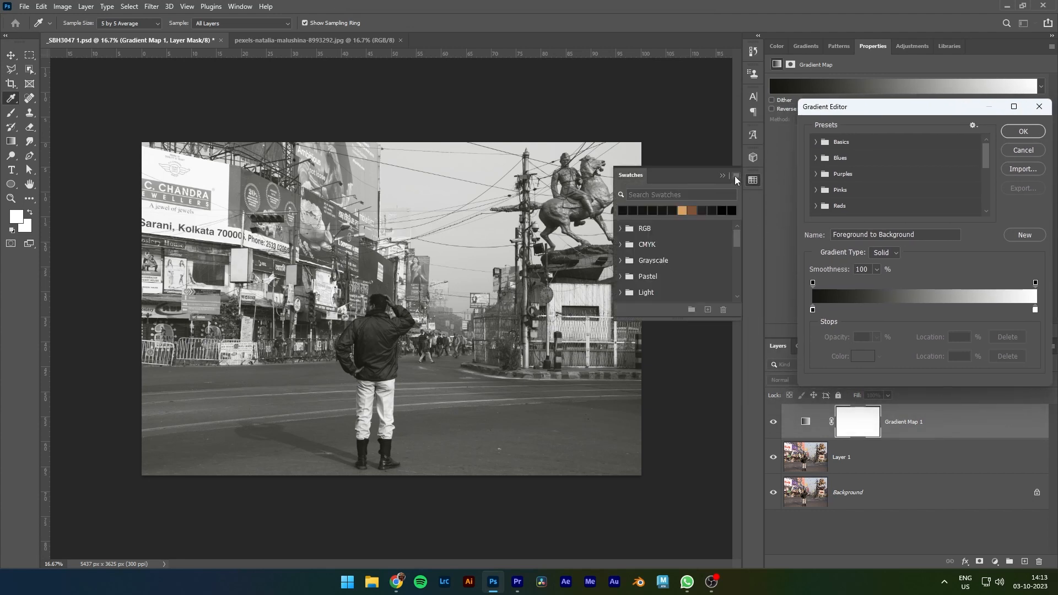
click(240, 6)
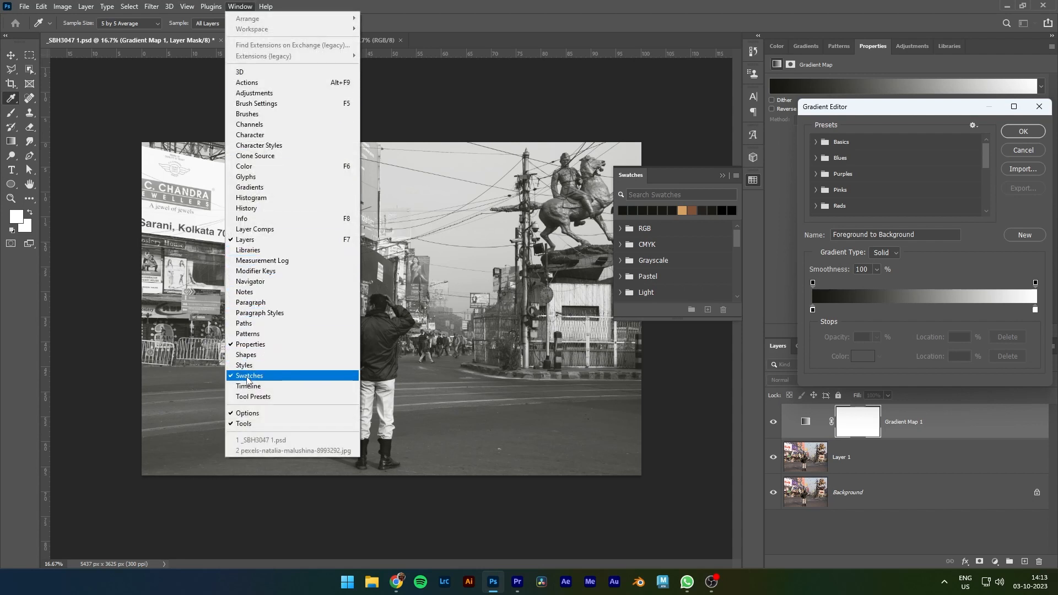
click(592, 97)
scroll(677, 270, down, 5)
scroll(694, 285, down, 3)
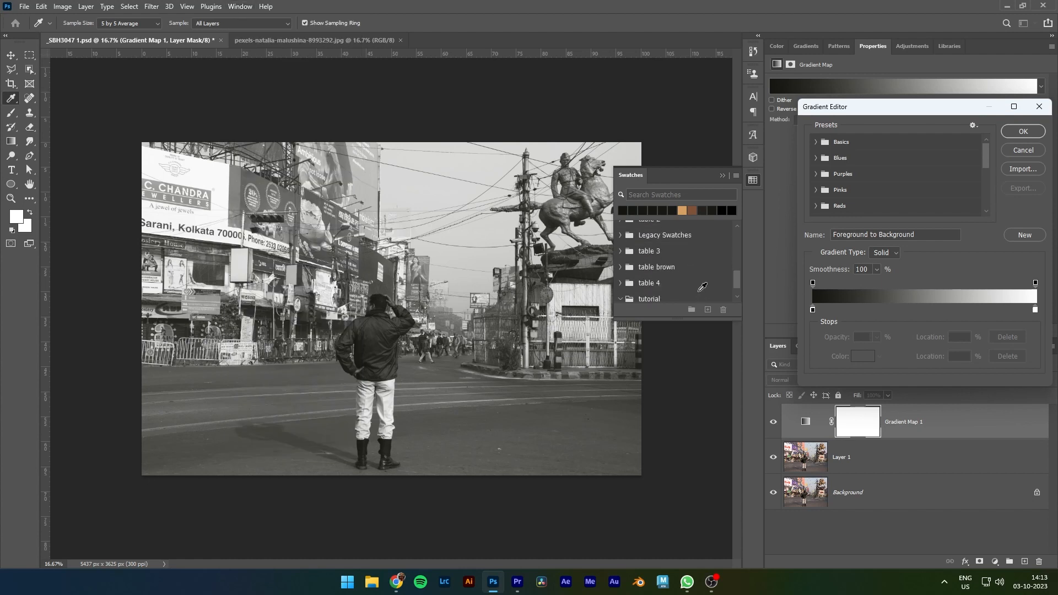
click(736, 175)
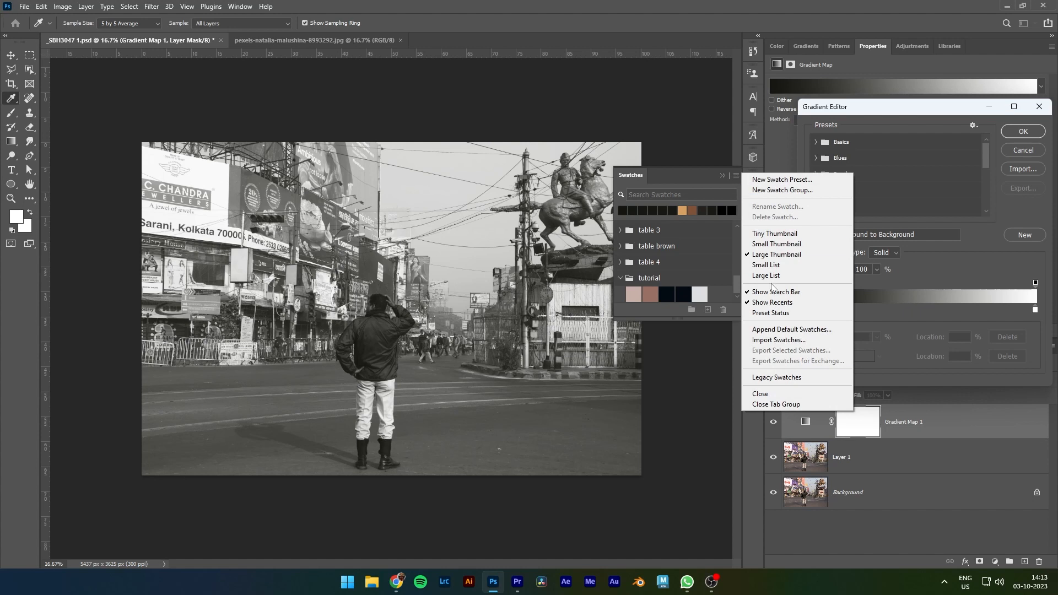
click(778, 339)
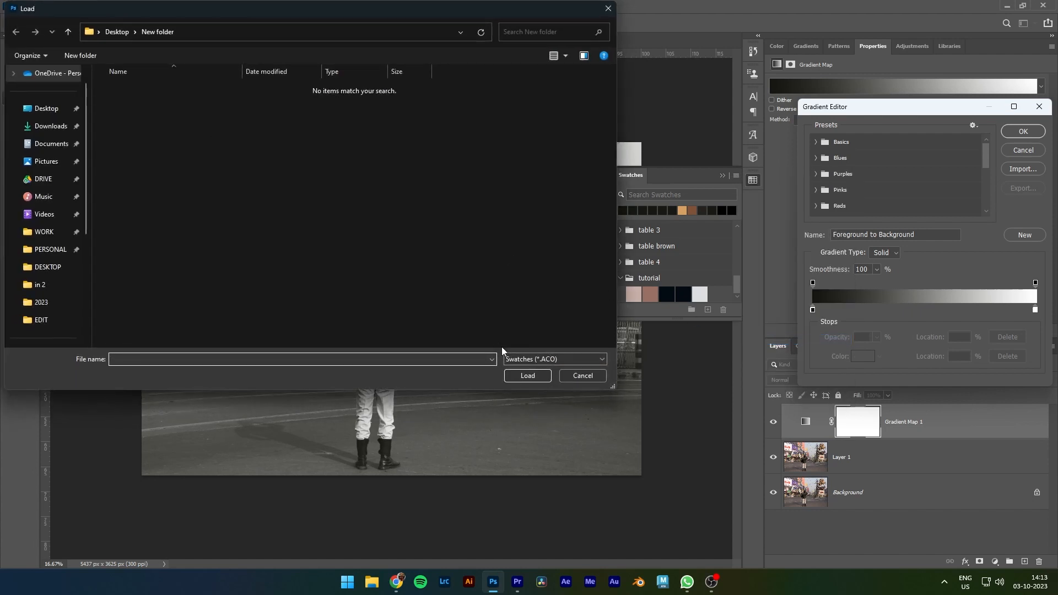
click(517, 358)
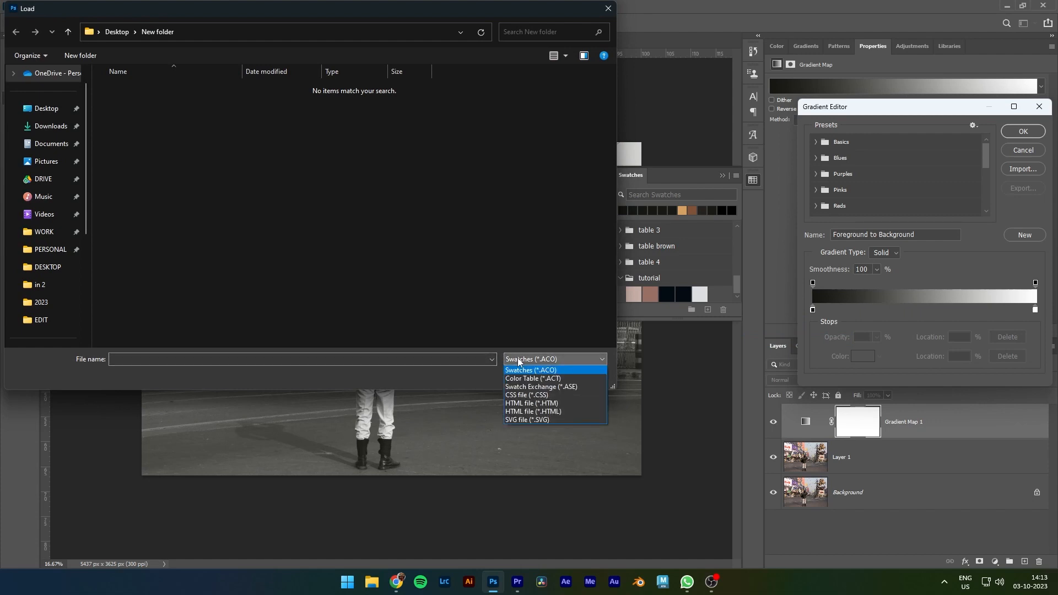
click(514, 380)
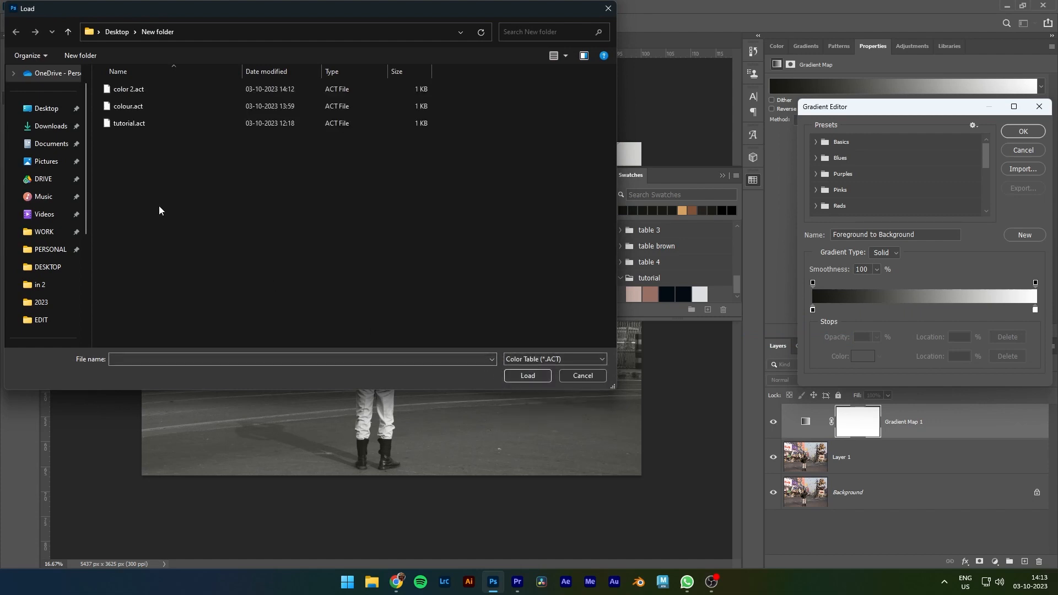
click(112, 91)
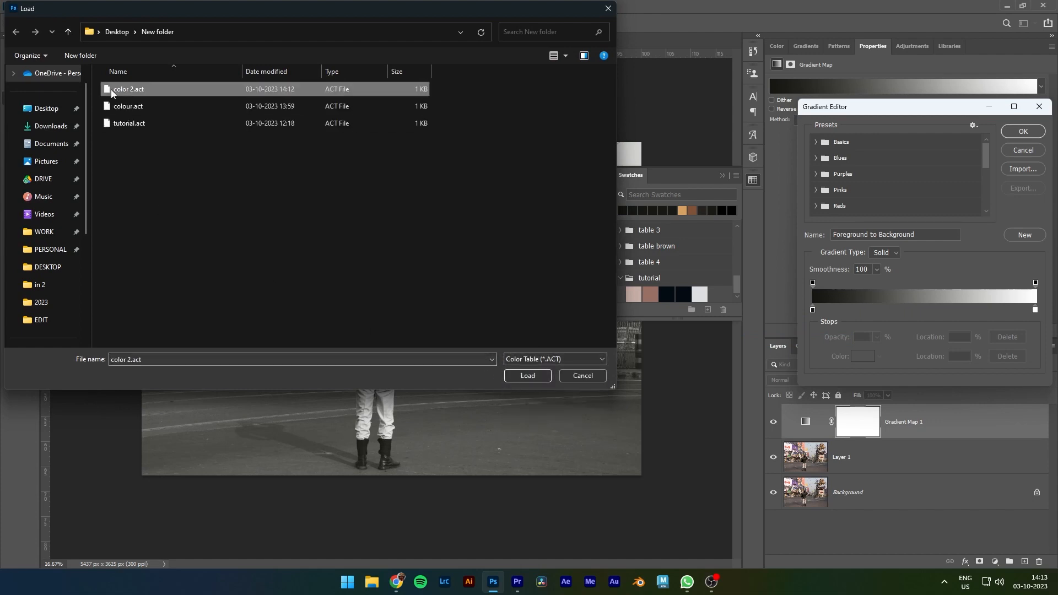
click(543, 375)
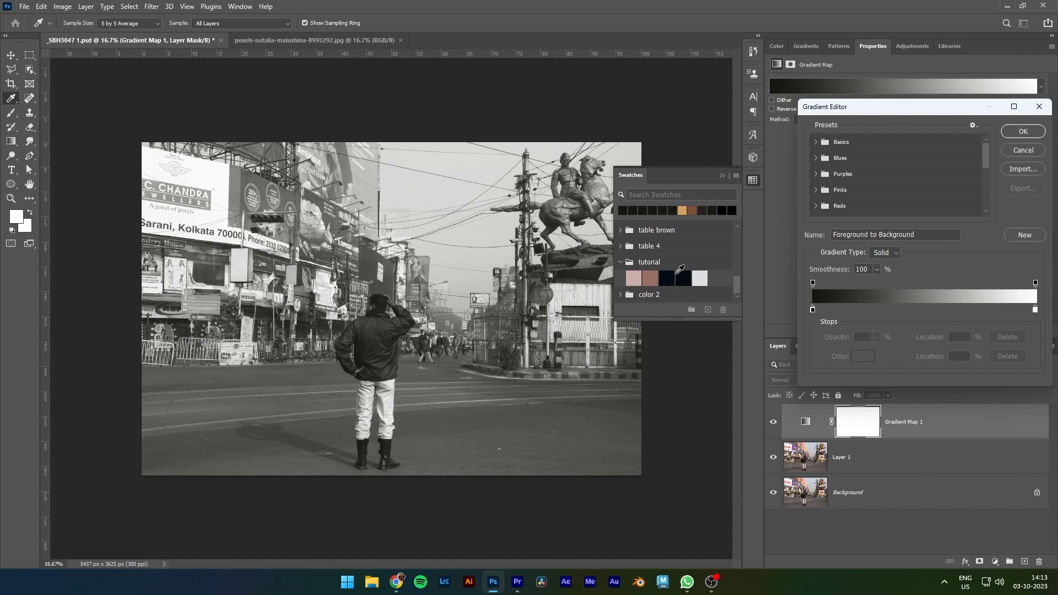
Find the imported color 2 group in the swatches and expand it to show its five colors
scroll(679, 268, up, 3)
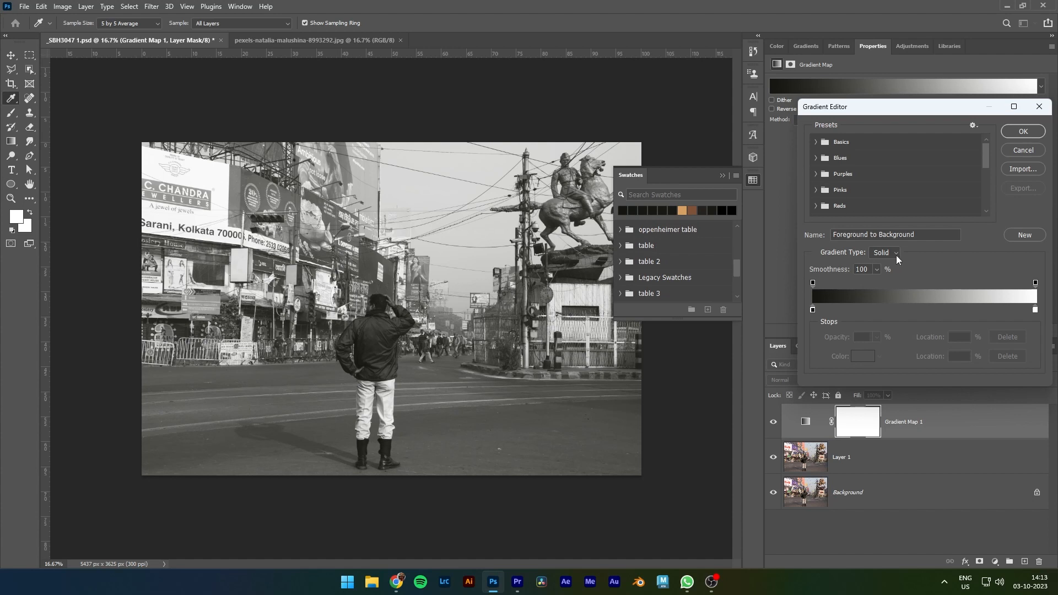
scroll(655, 265, down, 3)
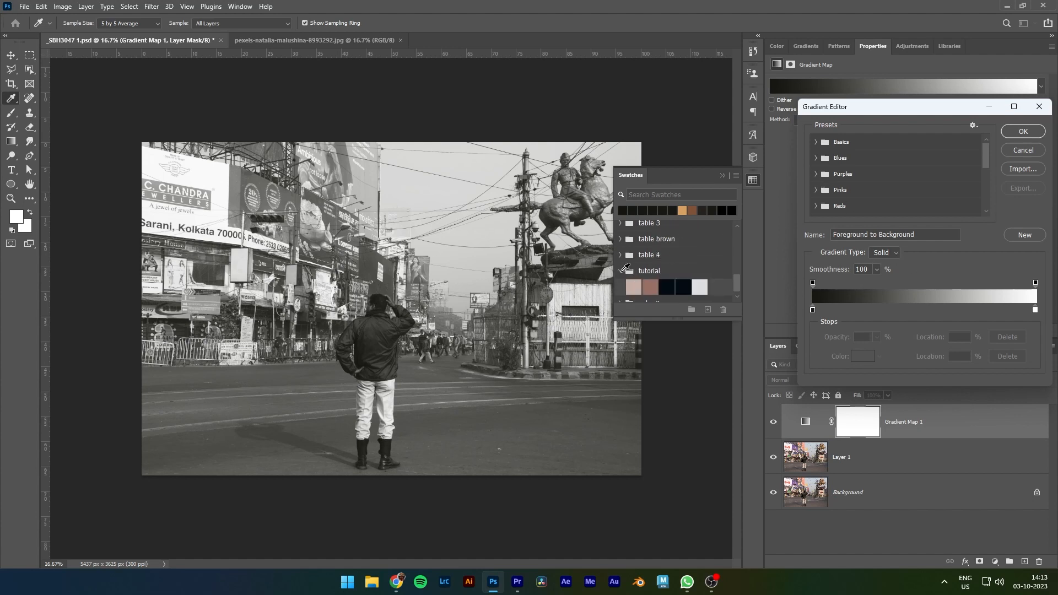
click(626, 296)
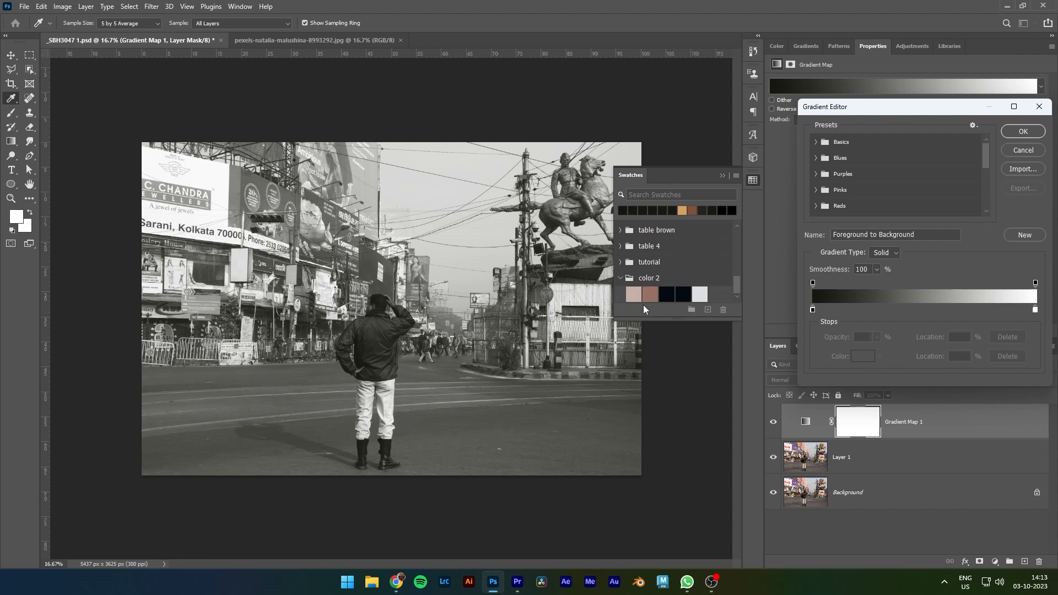
Recolor the gradient's dark stop with the light pink color 2 swatch (c0aea6) and set its location to 75%
click(813, 308)
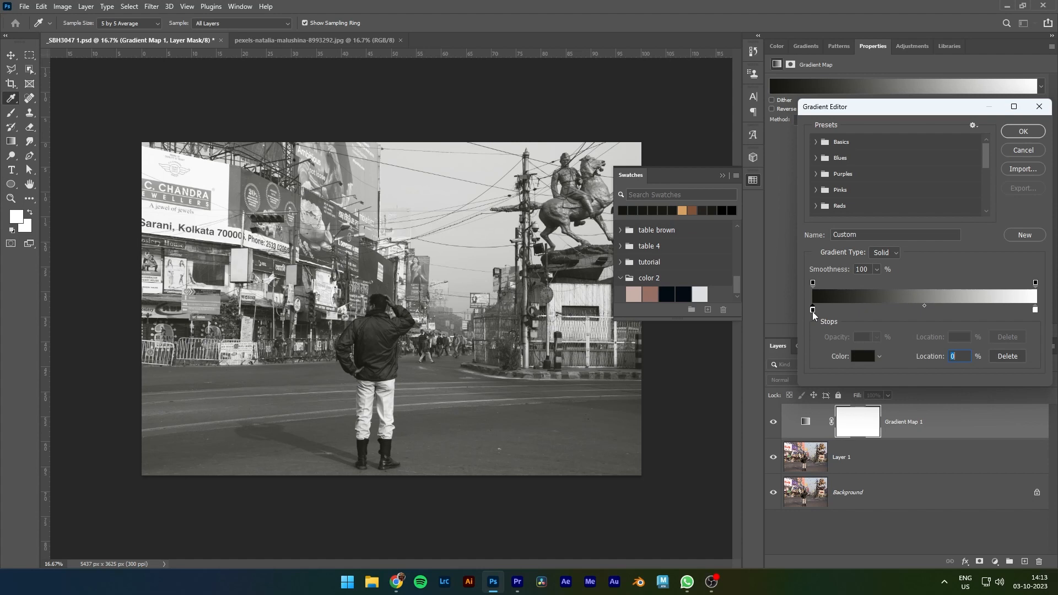
double_click(813, 308)
click(631, 294)
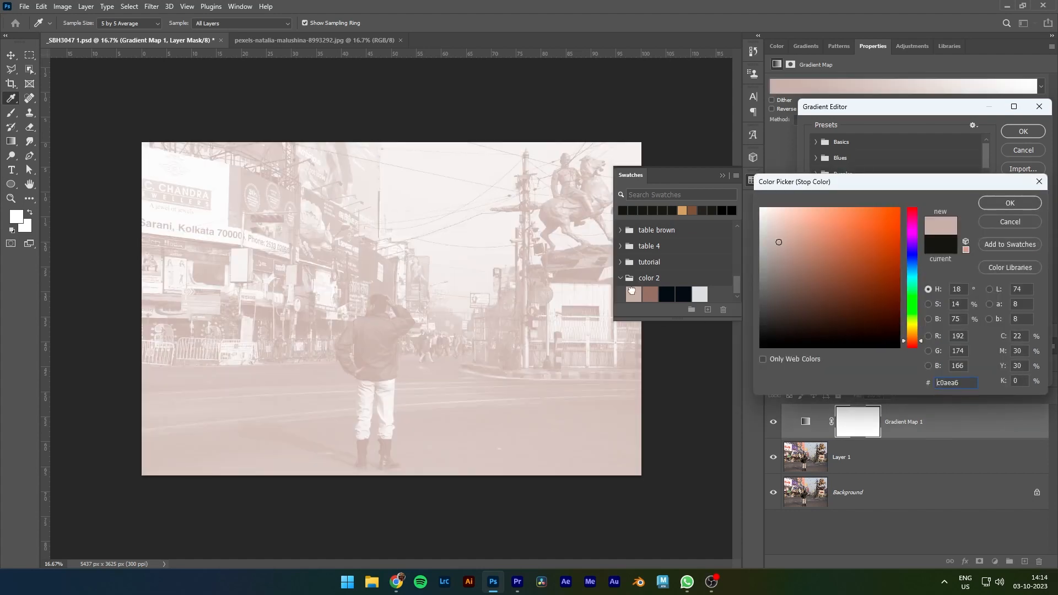
click(962, 319)
click(1016, 208)
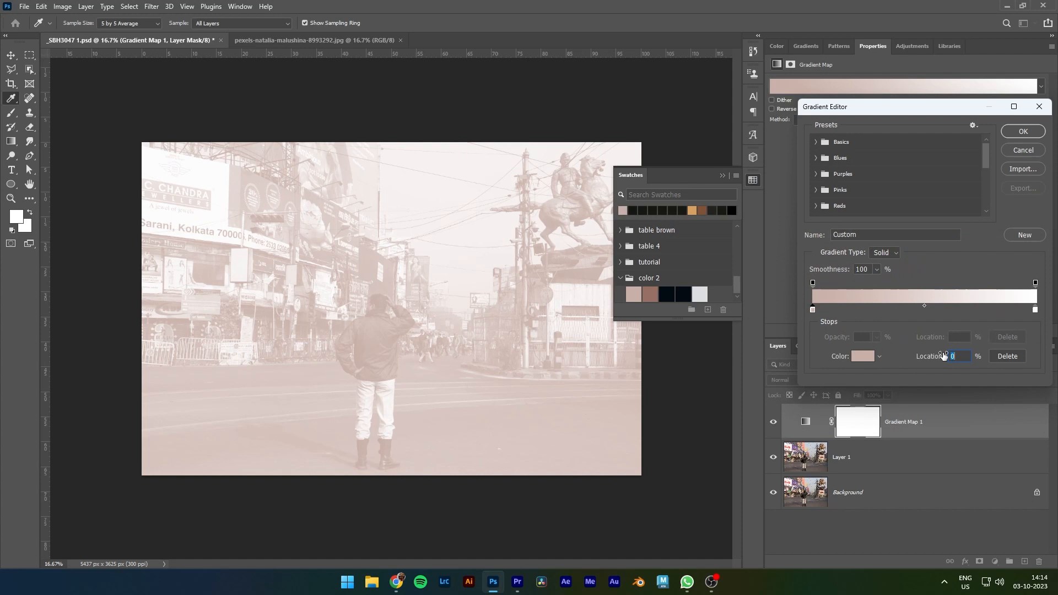
text(75)
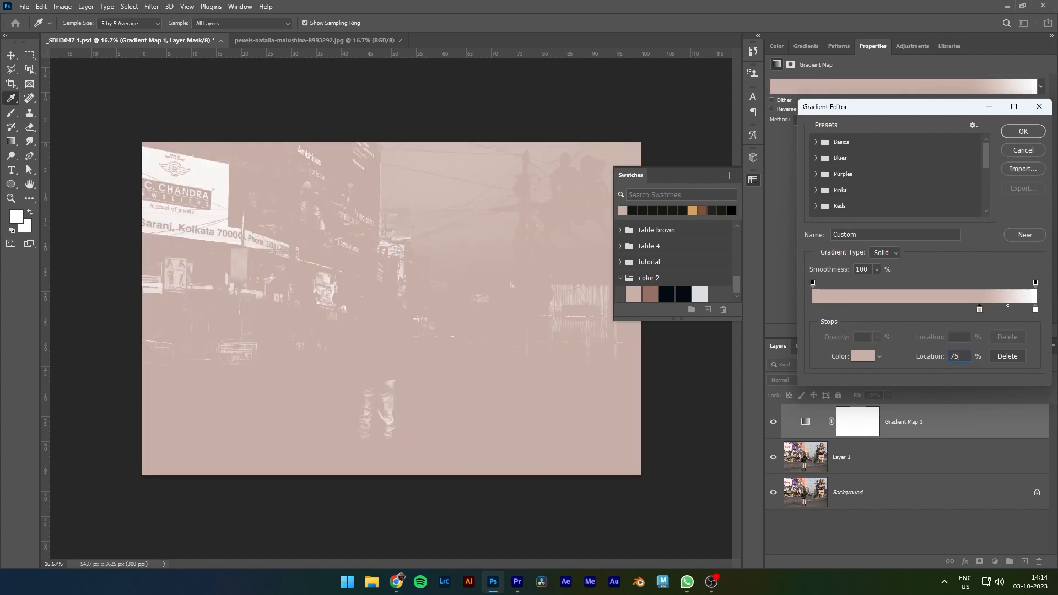
Recolor the gradient's white stop with the brown color 2 swatch (8c6f64) and set its location to 55%
double_click(1034, 310)
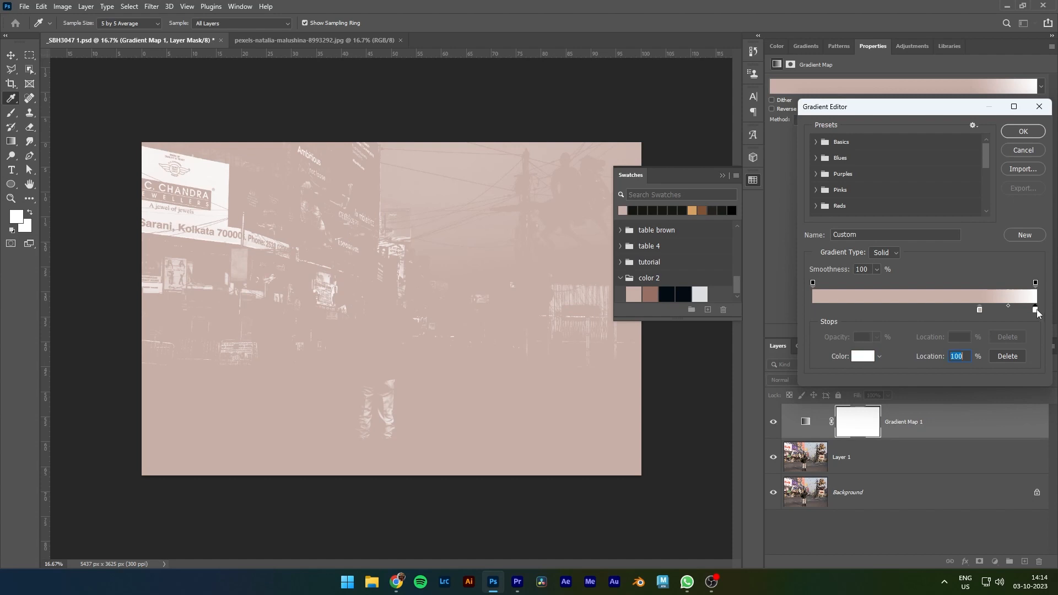
click(650, 293)
drag(960, 320, 951, 318)
click(1018, 206)
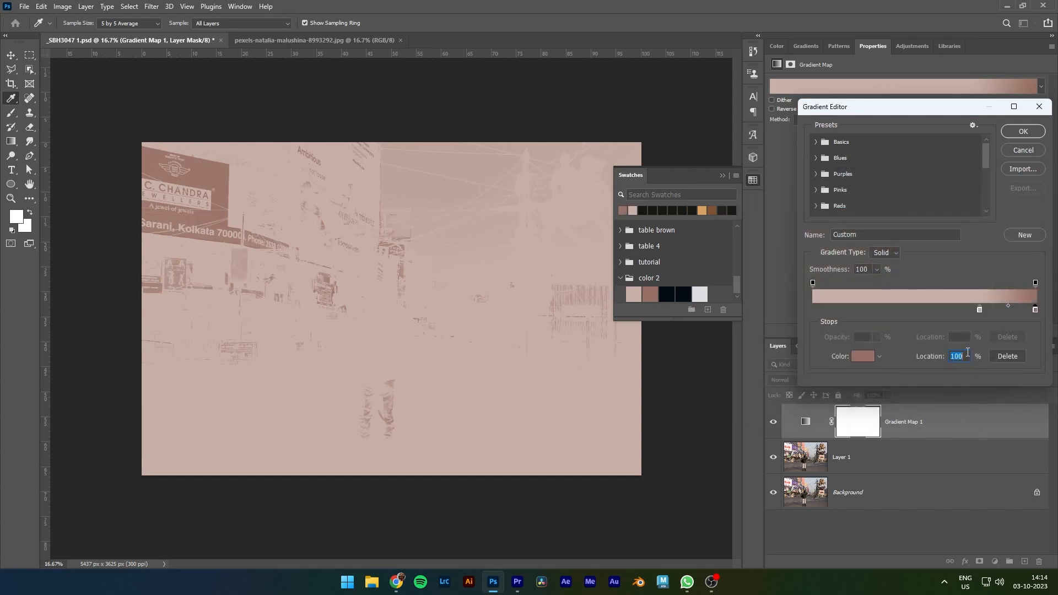
text(55)
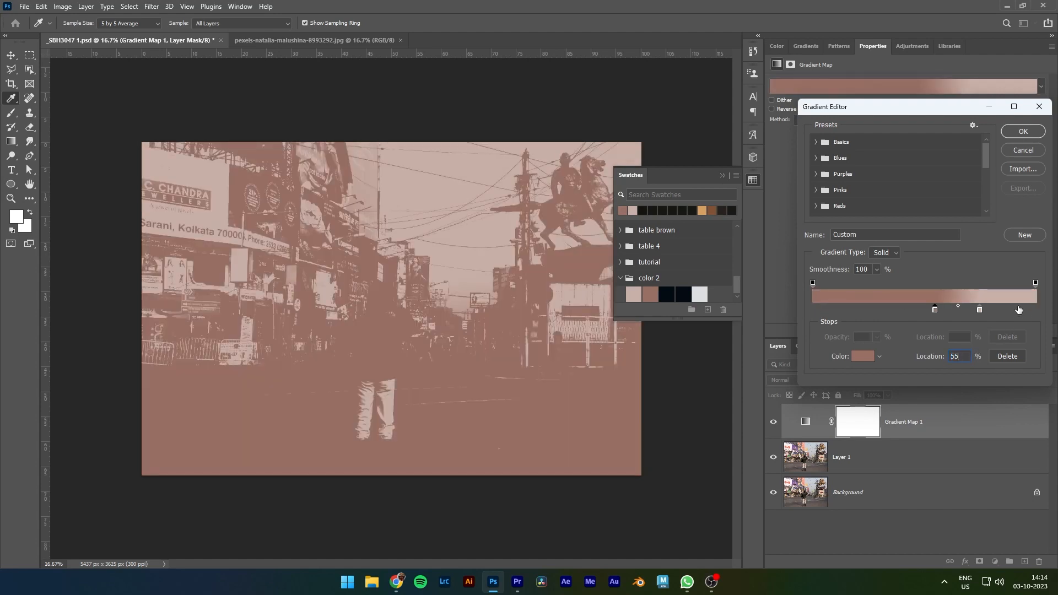
Add a color stop using the first dark navy color 2 swatch (0e1319) and set its location to 10%
click(880, 308)
double_click(879, 310)
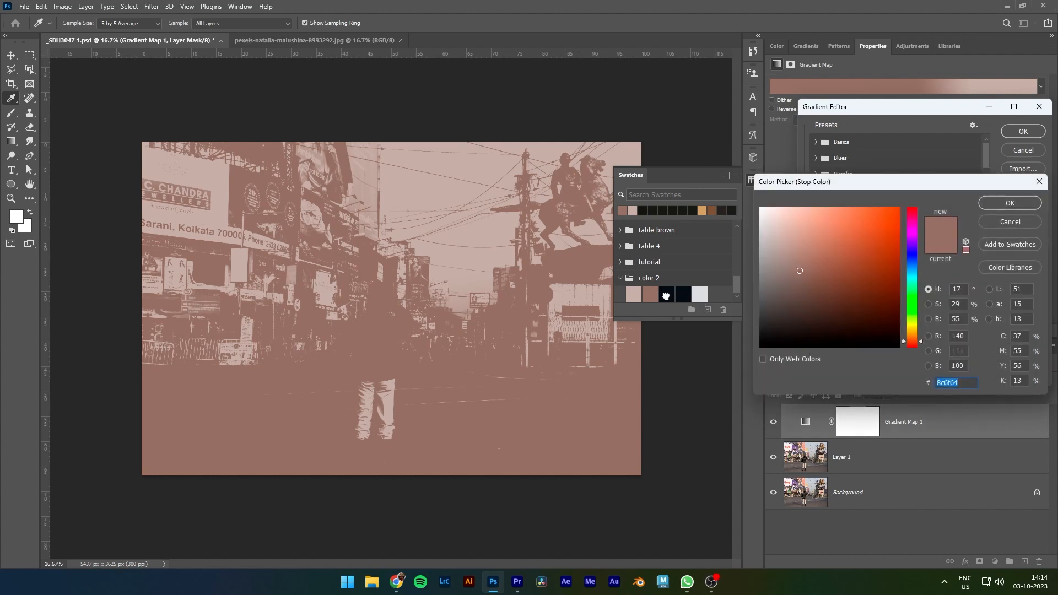
click(665, 296)
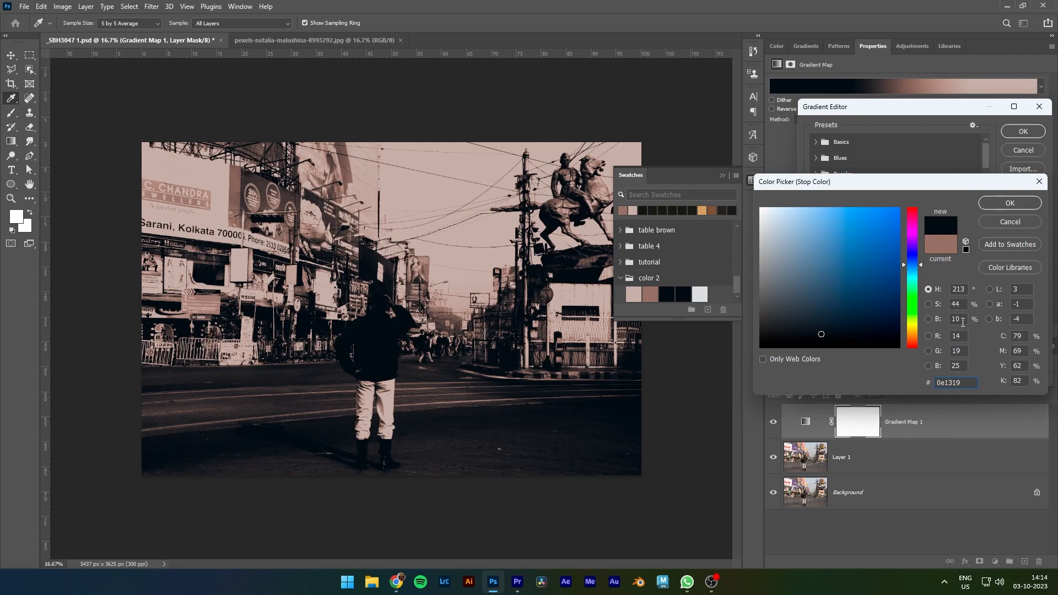
click(1003, 203)
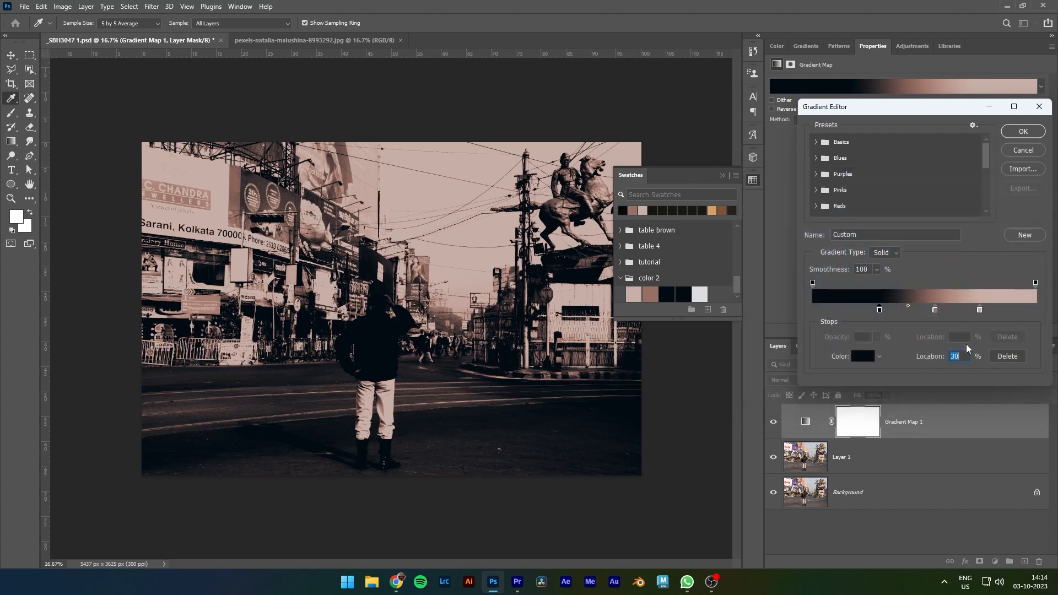
text(10)
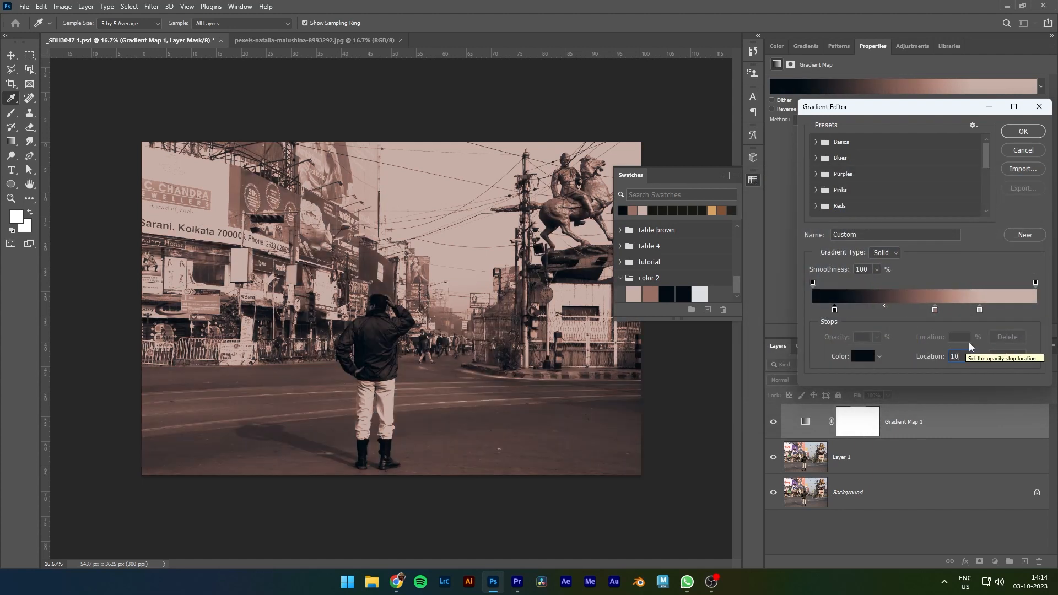
Add another color stop using the second dark navy color 2 swatch (0d1218) and set its location to 9%
click(907, 309)
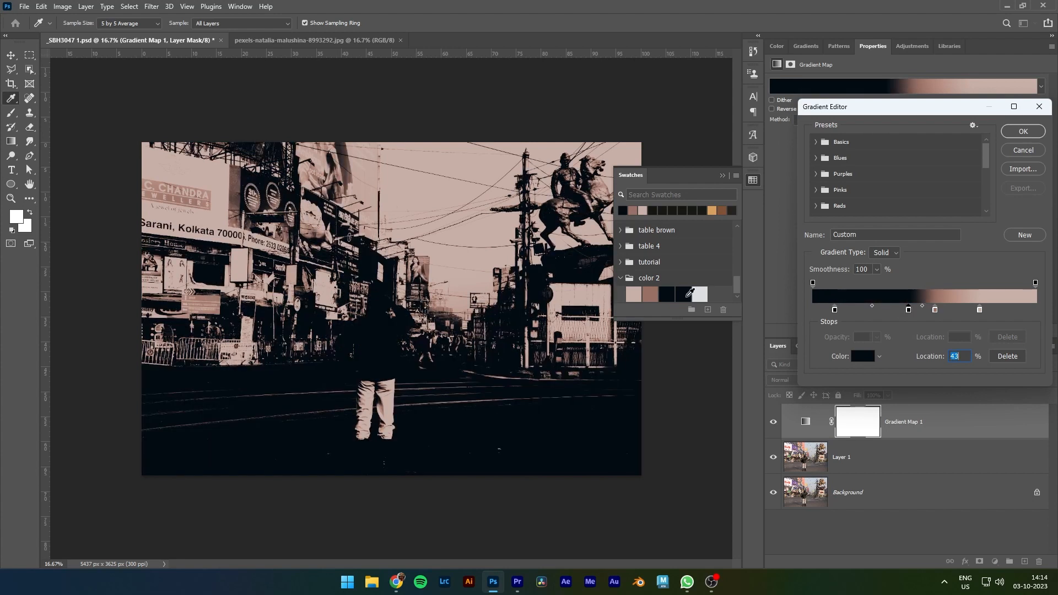
double_click(908, 310)
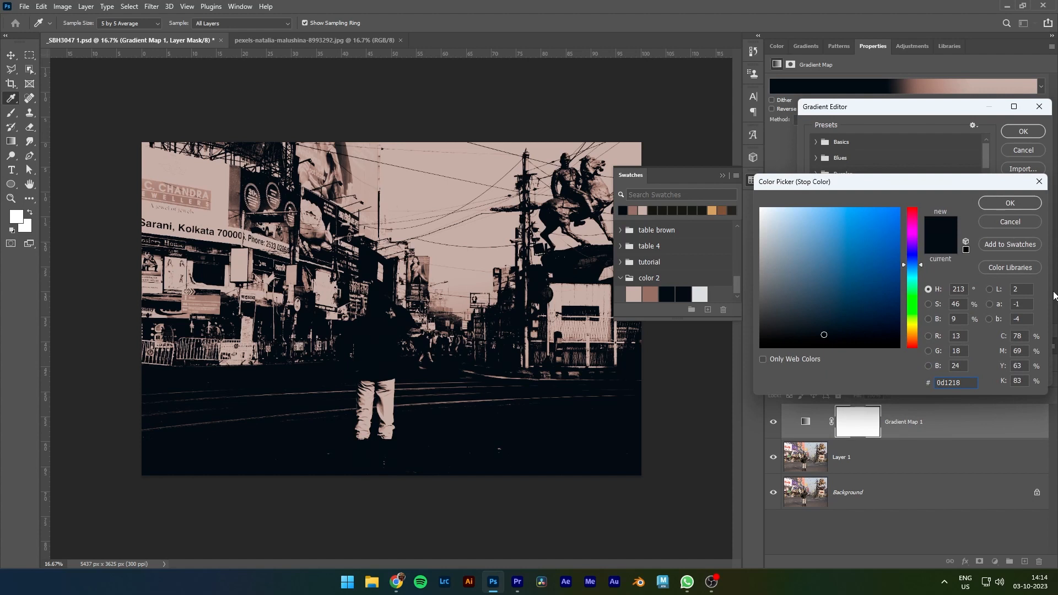
click(1010, 202)
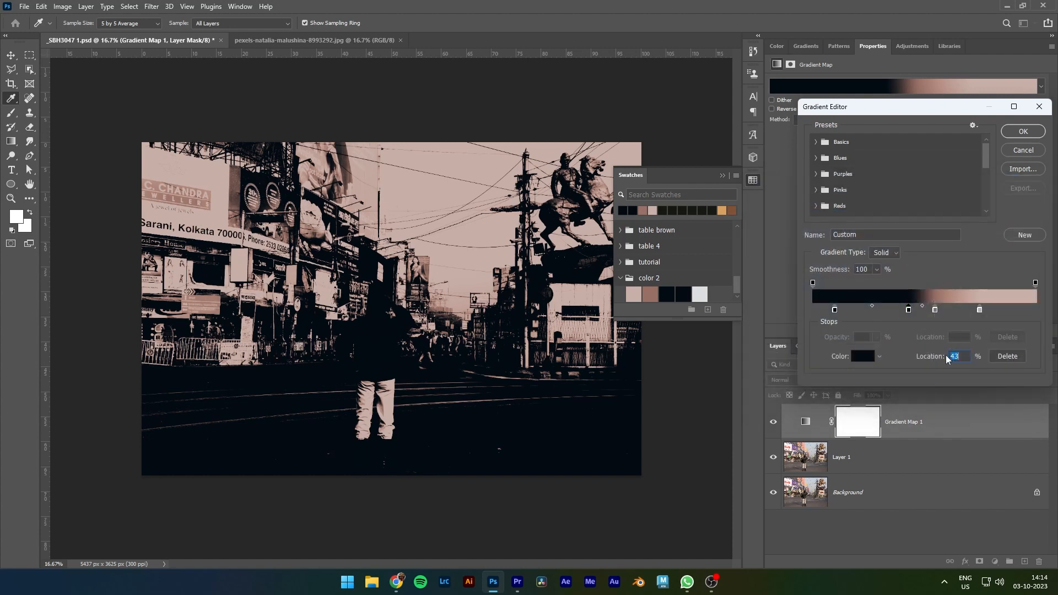
text(9)
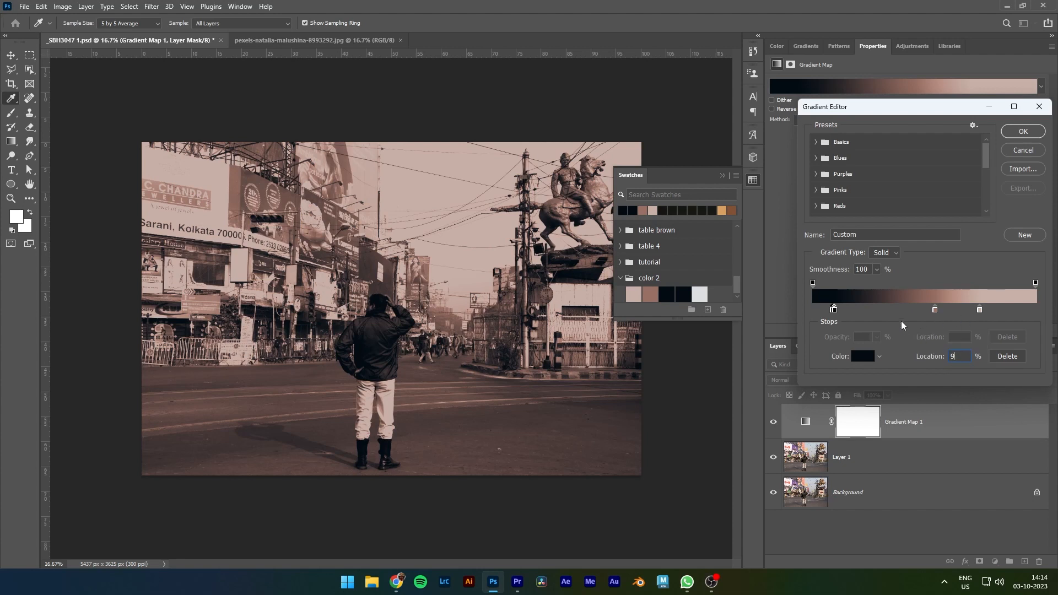
Add a color stop using the light gray color 2 swatch (dcdddf), set its location to 87%, and accept the gradient
click(921, 310)
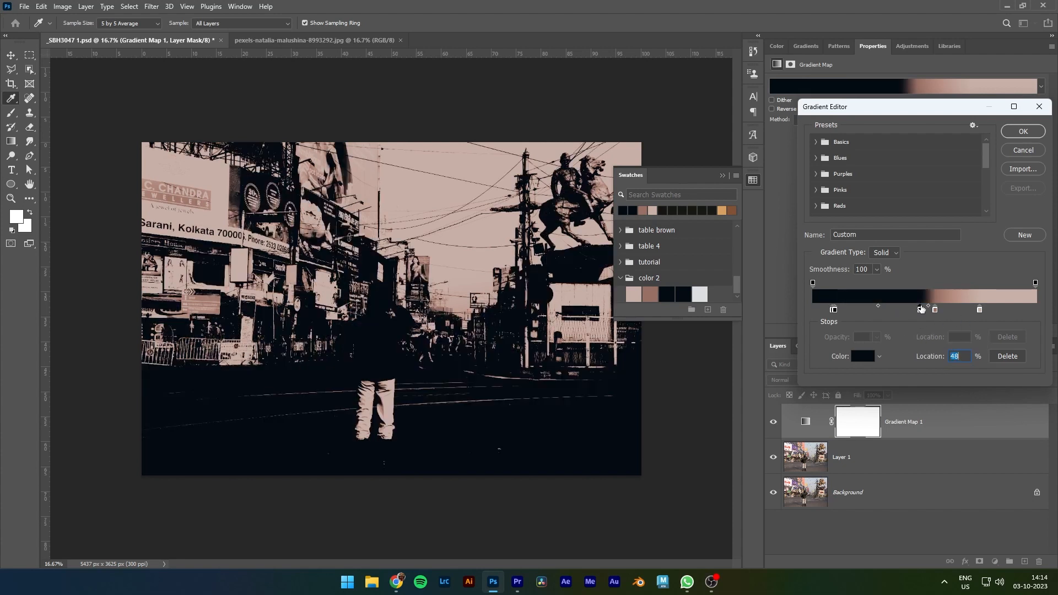
double_click(919, 310)
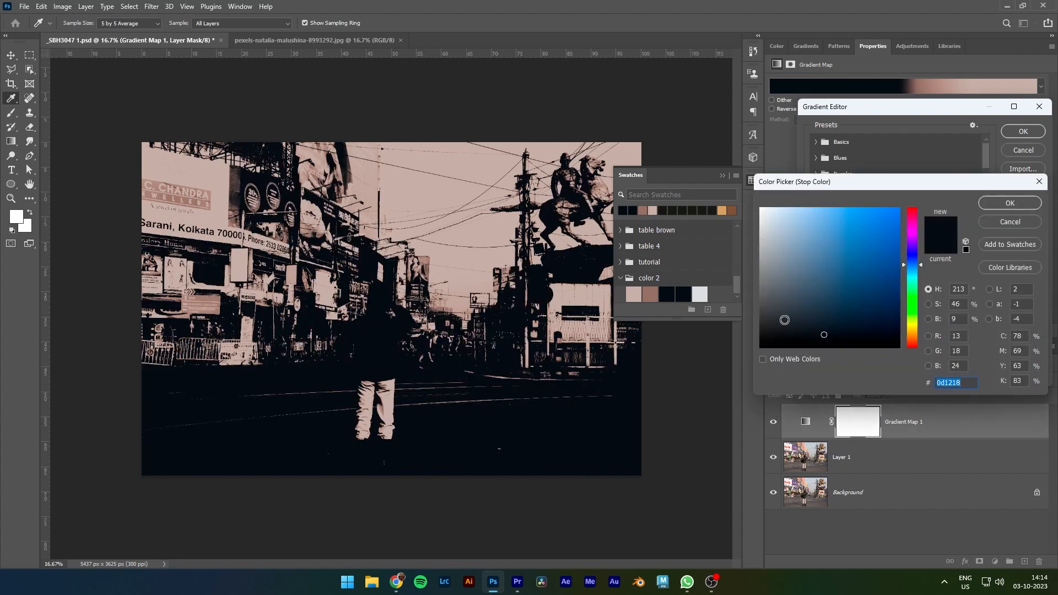
click(697, 296)
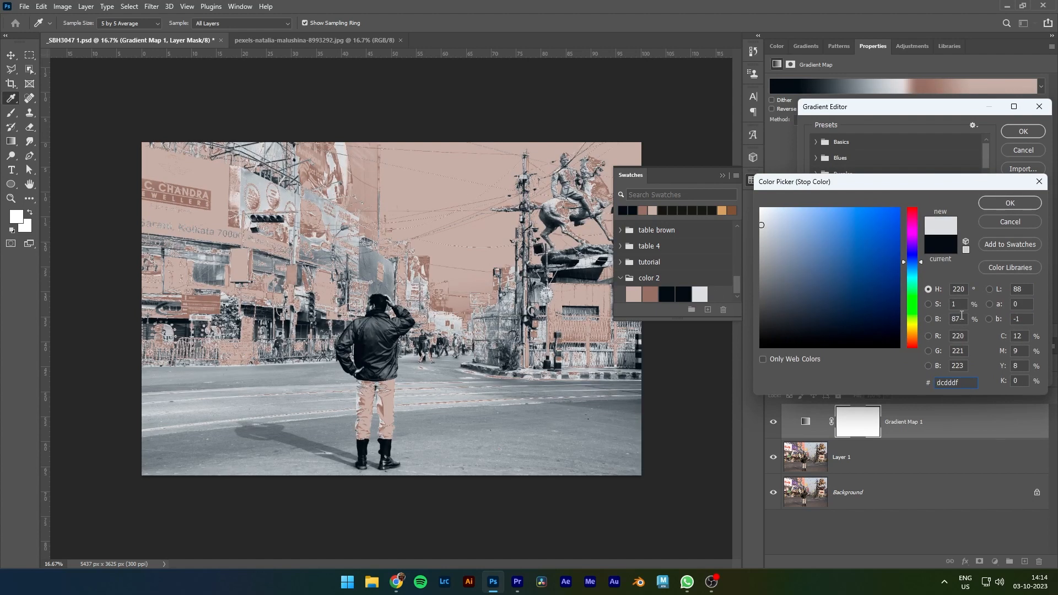
click(1017, 202)
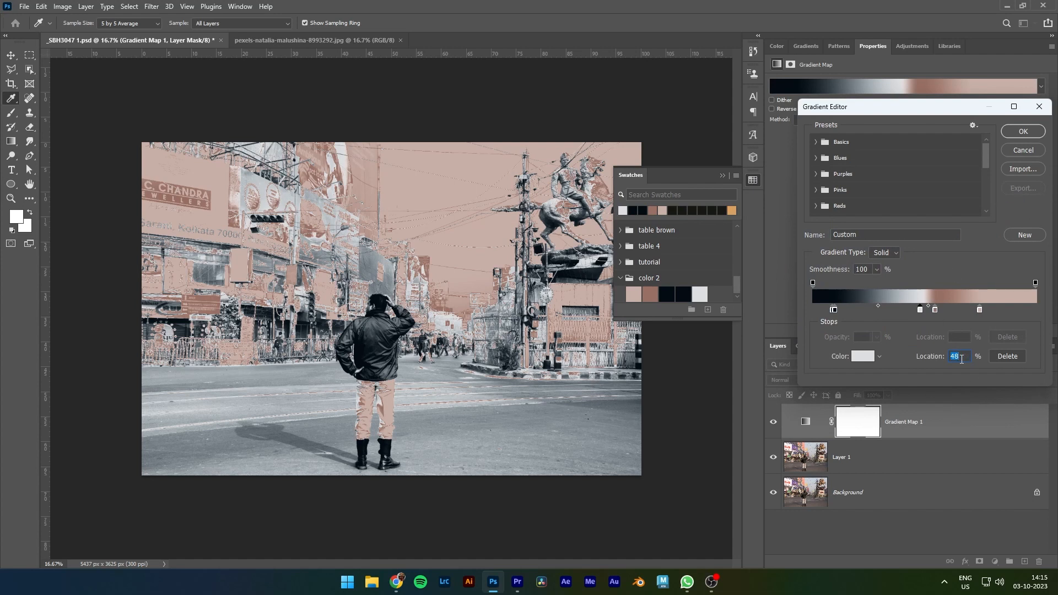
text(87)
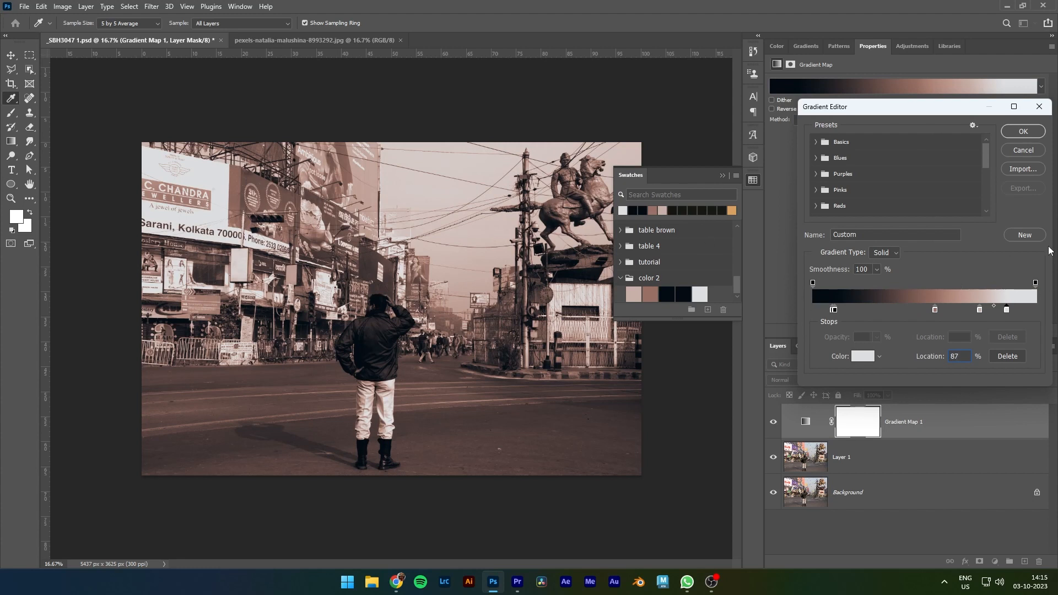
click(1024, 131)
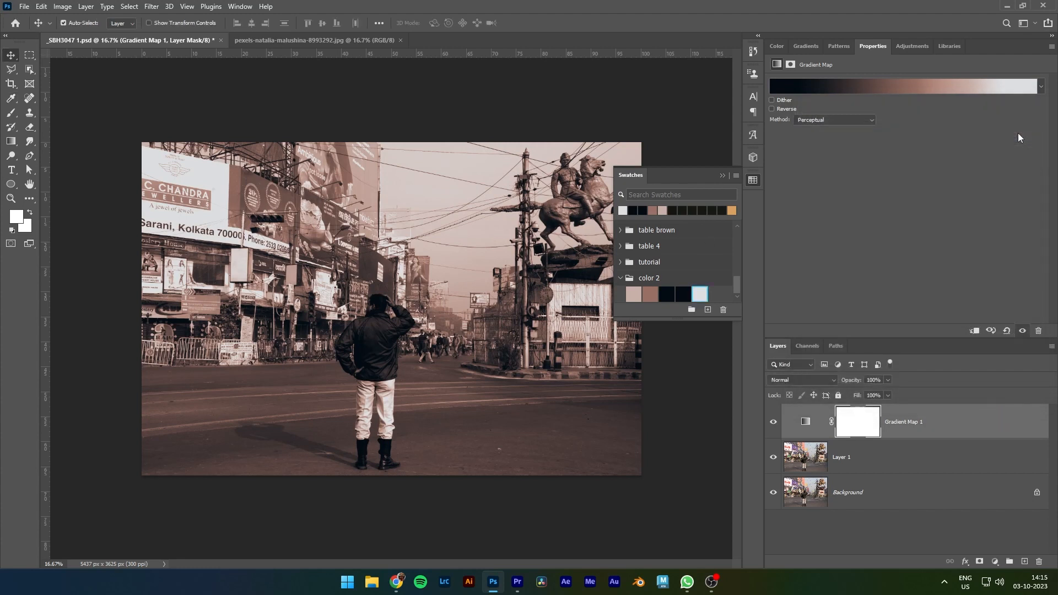
Set the Gradient Map 1 layer's blend mode to Soft Light and collapse the swatches
click(784, 380)
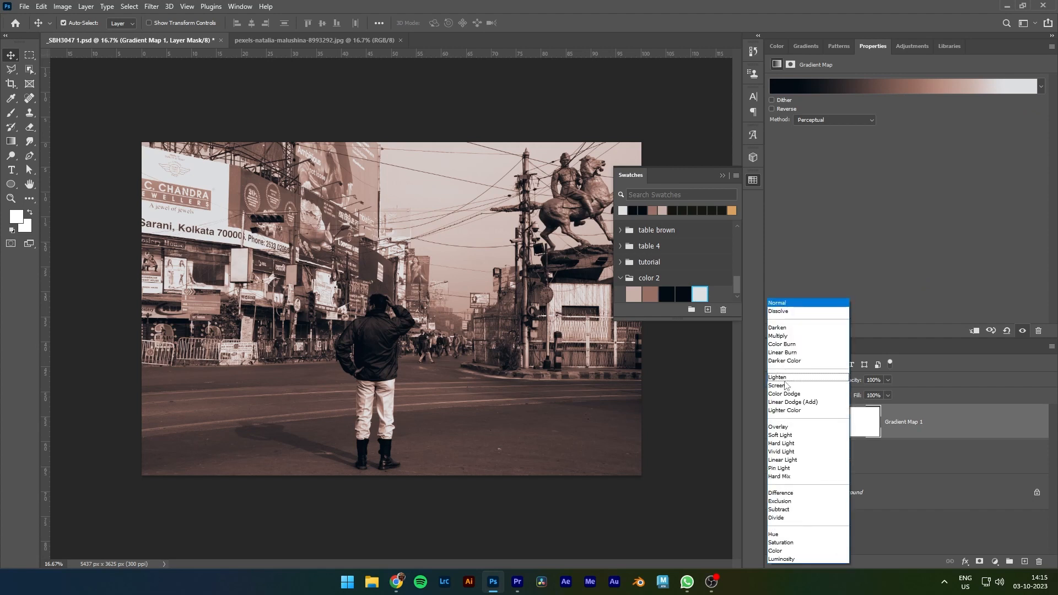
click(781, 437)
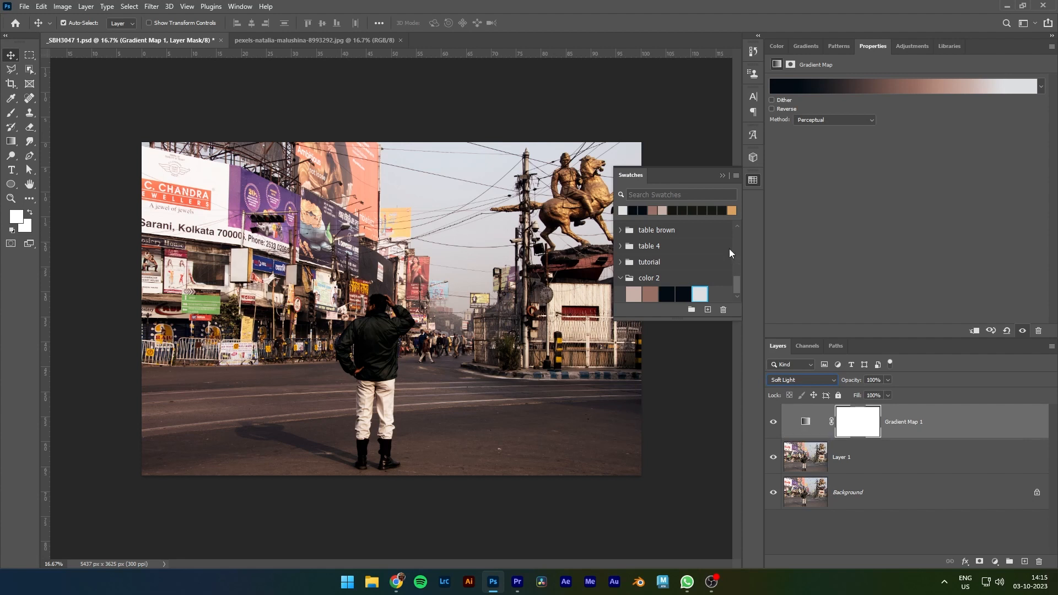
click(722, 175)
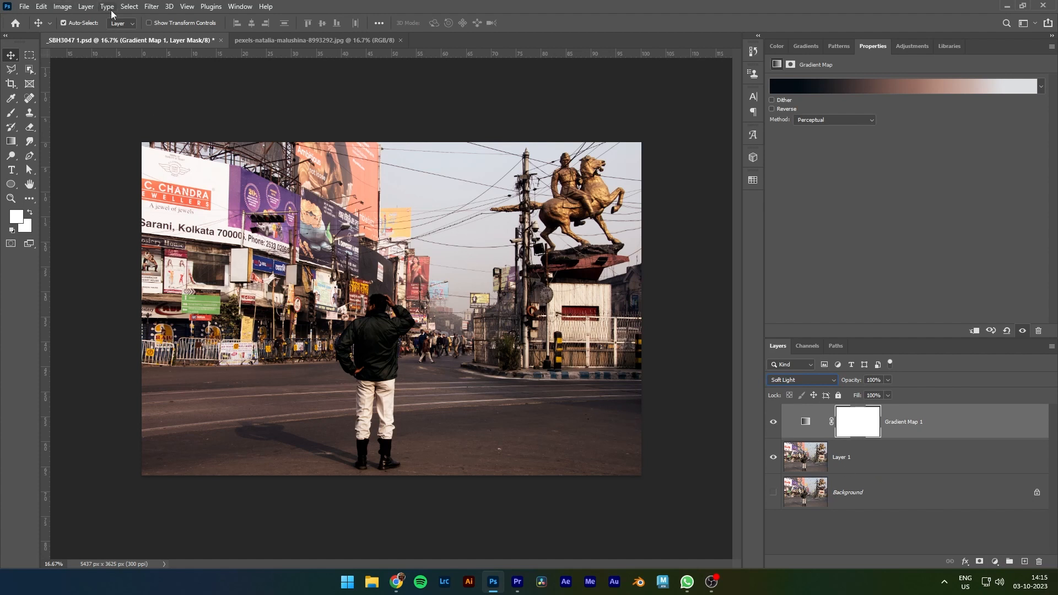
Switch to the portrait photo pexels-natalia-malushina-8993292.jpg and duplicate its Background layer
click(303, 41)
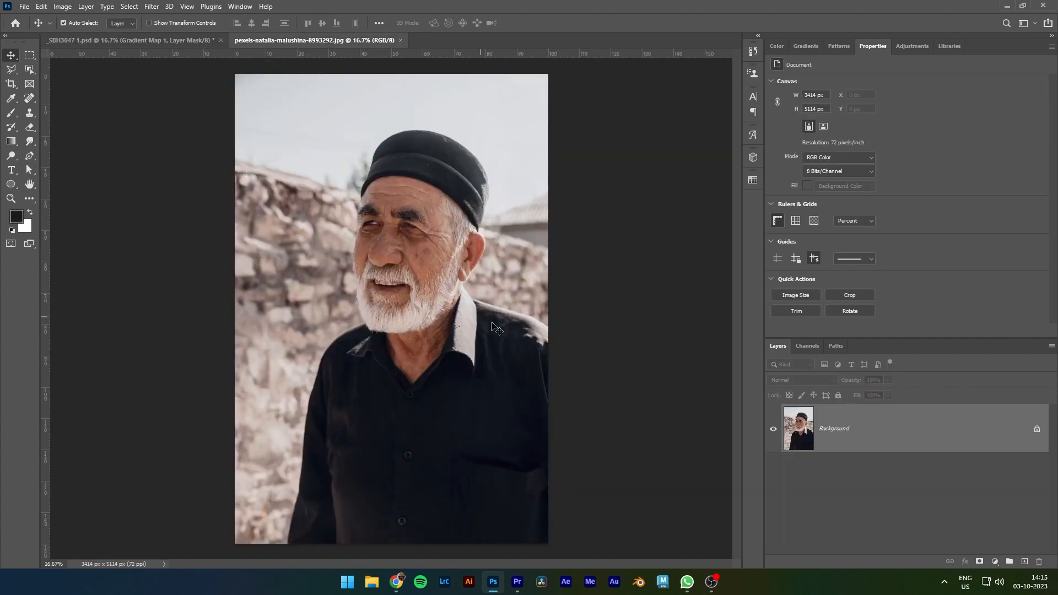
key(ctrl+j)
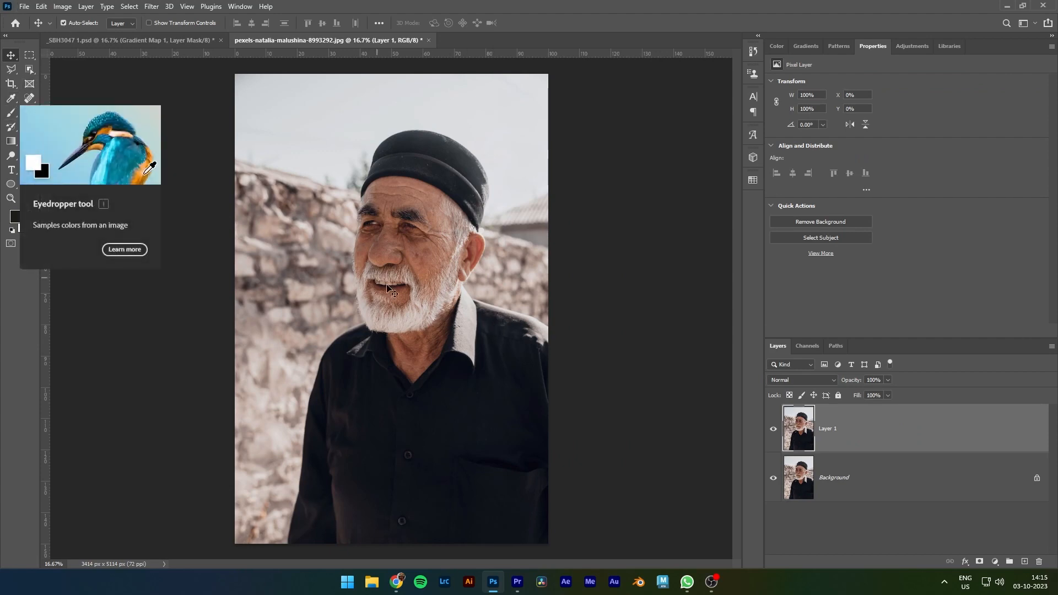
Sample the light gray sky color and brush a stroke of it across the lower part of the portrait on a new layer
key(i)
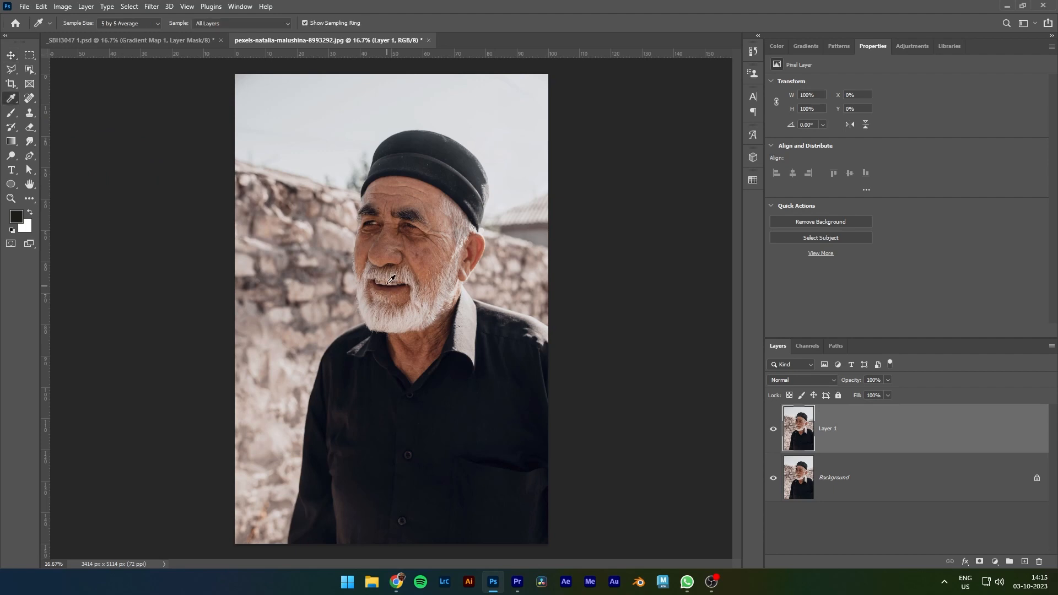
click(339, 99)
key(b)
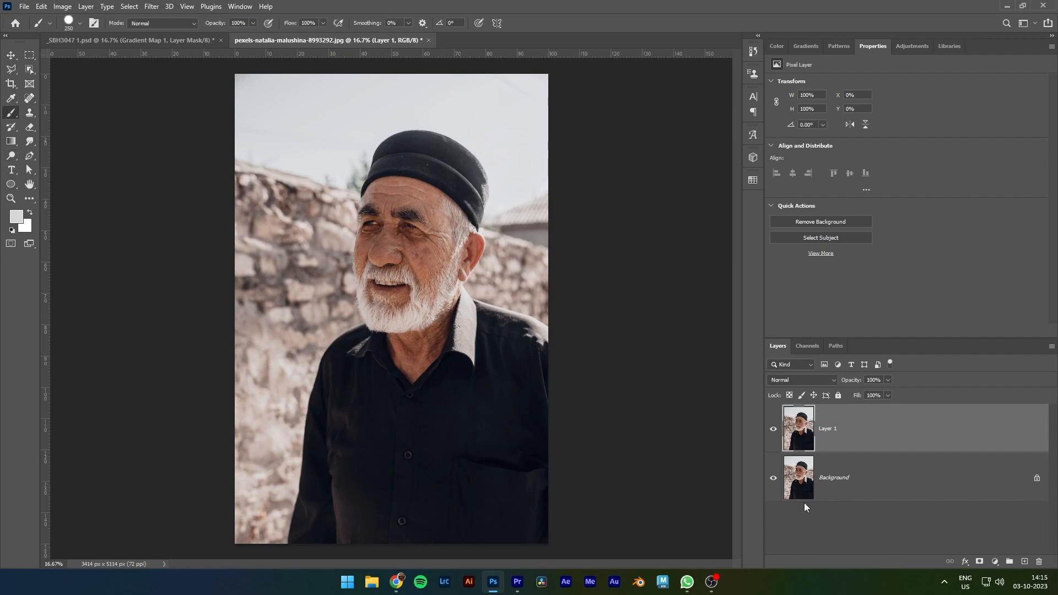
click(1023, 561)
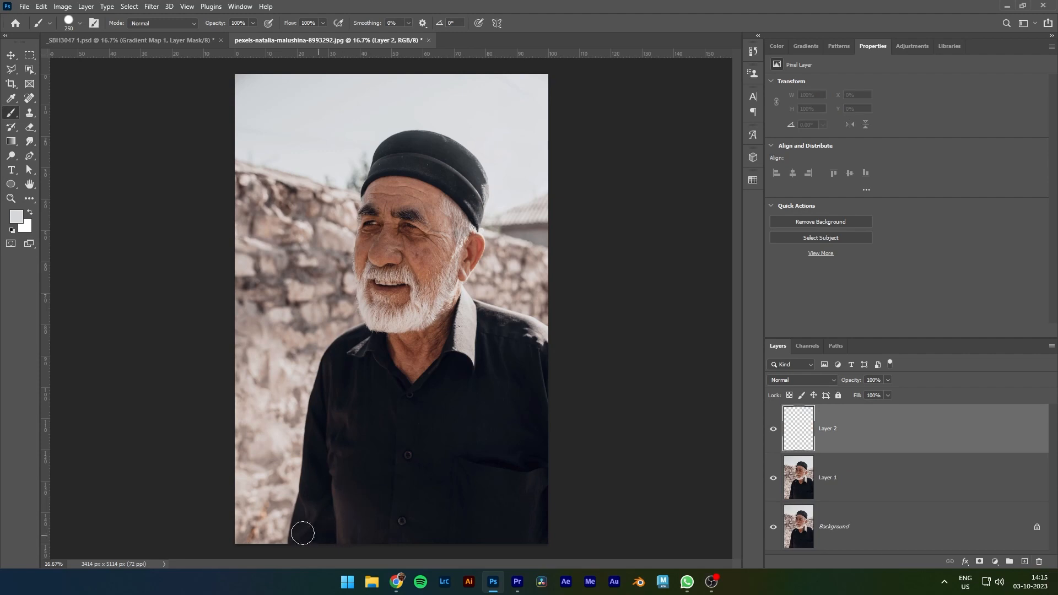
drag(257, 522, 439, 477)
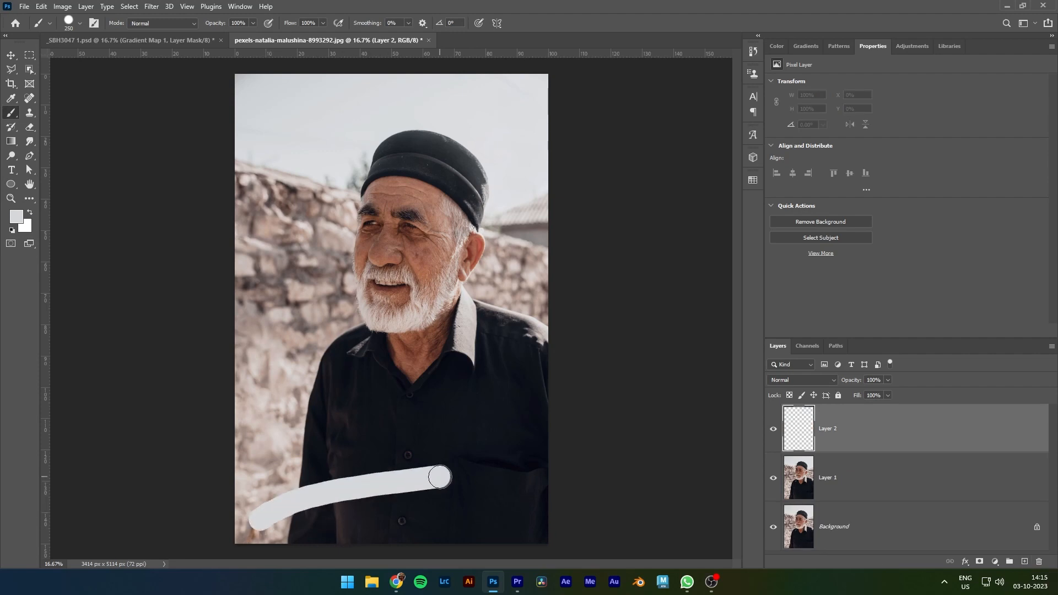
Sample the near-black color of the shirt on Layer 1 and brush a stroke of it above the light gray stroke on Layer 2
click(800, 489)
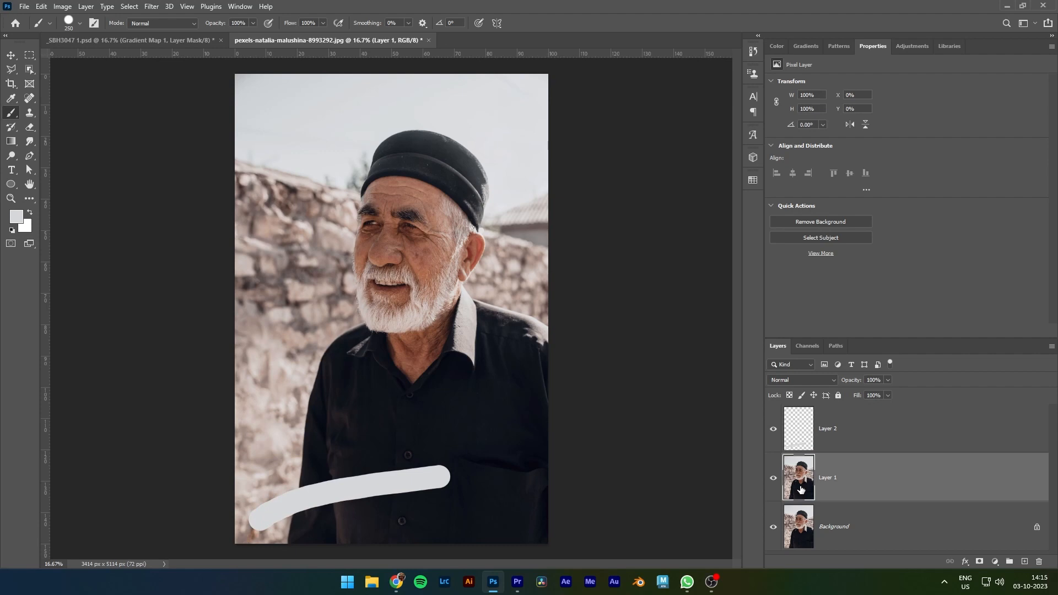
click(11, 98)
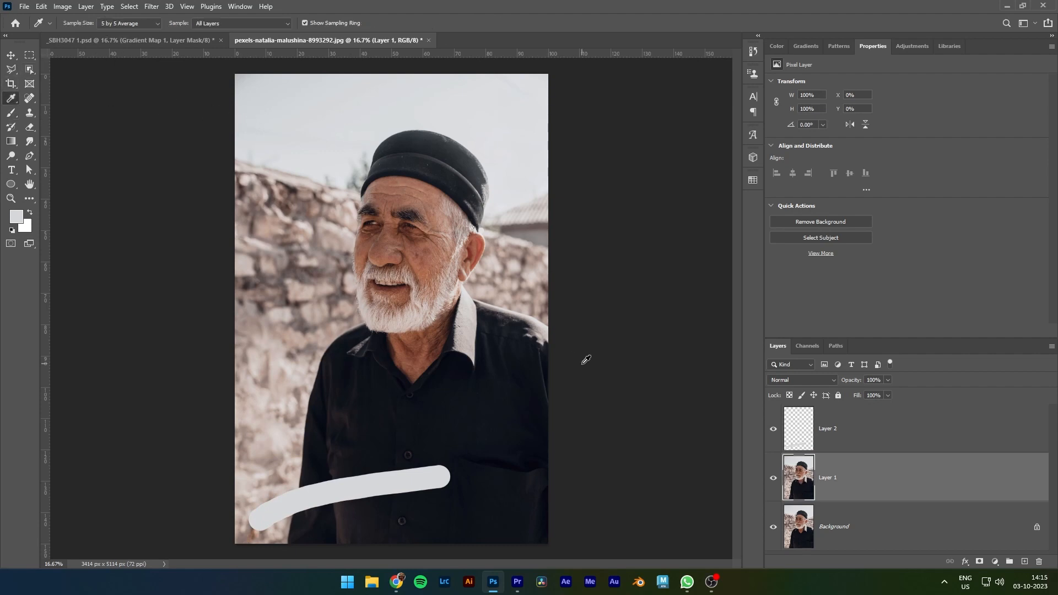
click(389, 355)
click(794, 432)
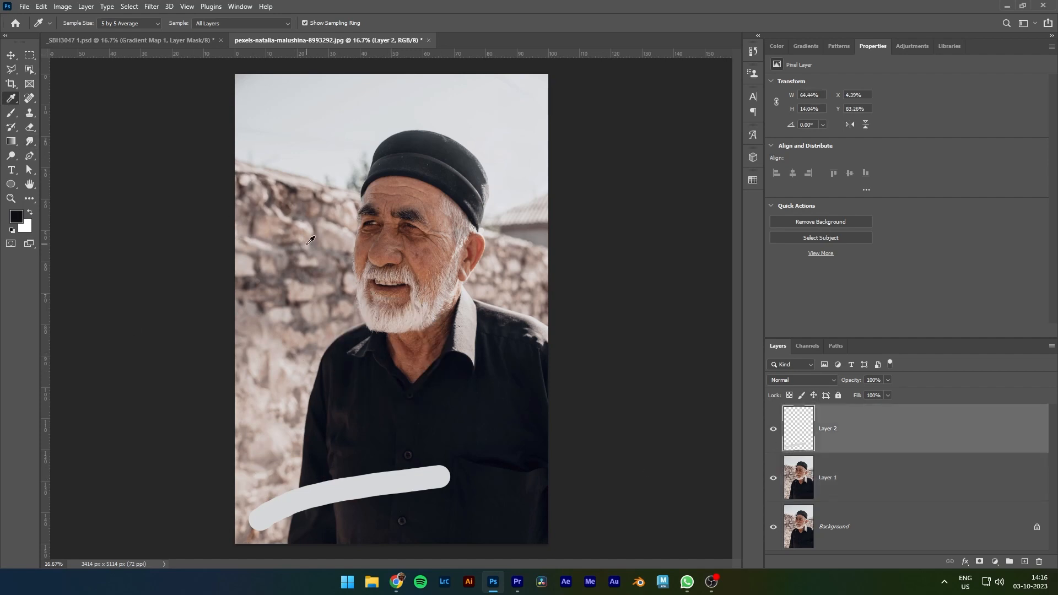
key(b)
mouse_move(251, 503)
mouse_down()
mouse_move(350, 460)
mouse_move(448, 451)
mouse_up()
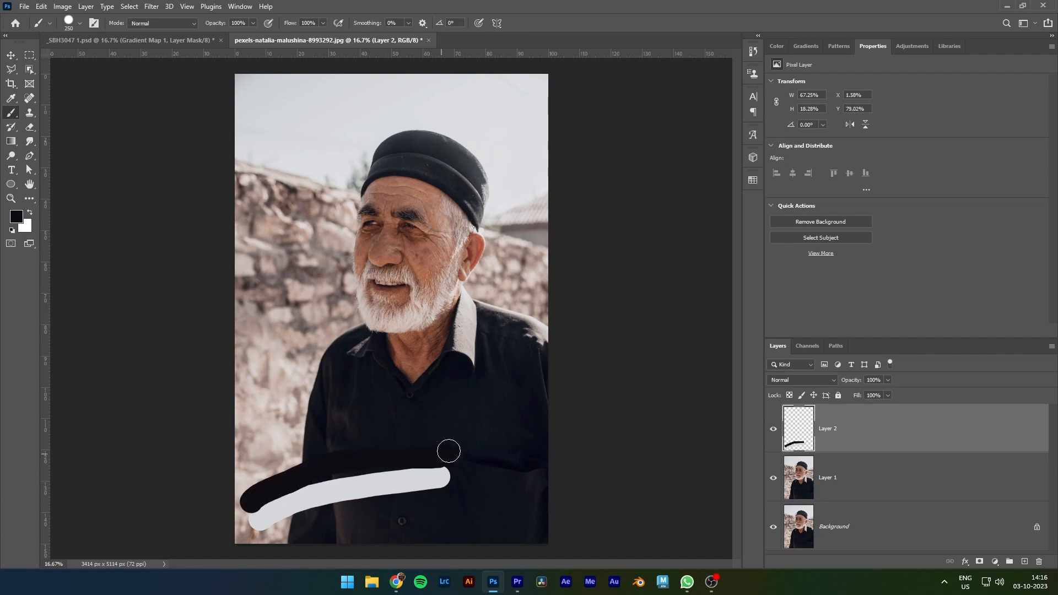
Select Layer 1's midtones using Color Range with 0% fuzziness and a range of 84 to 166, and copy them to a new layer
click(802, 488)
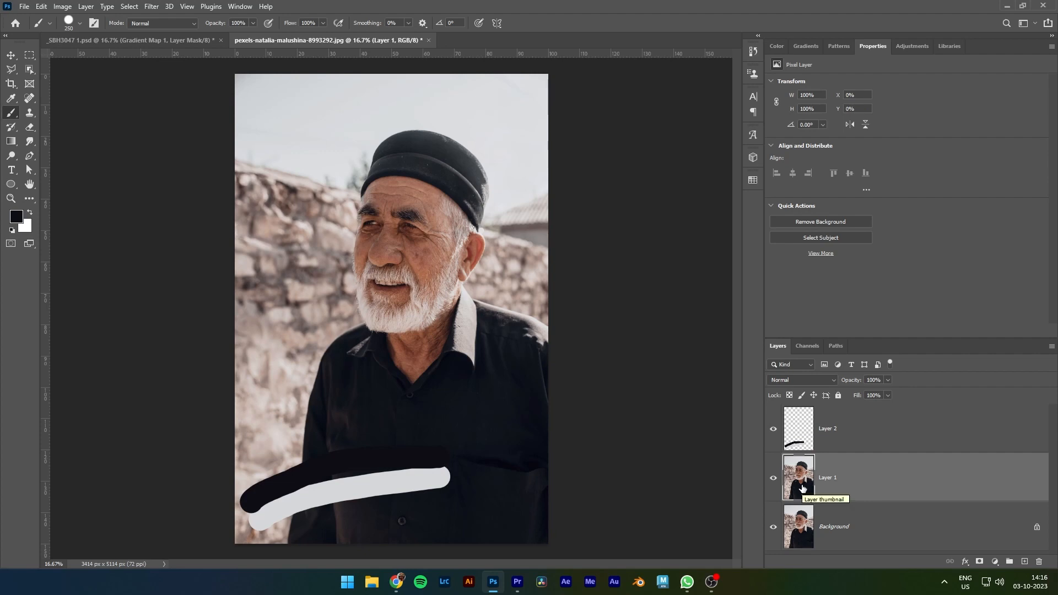
click(125, 7)
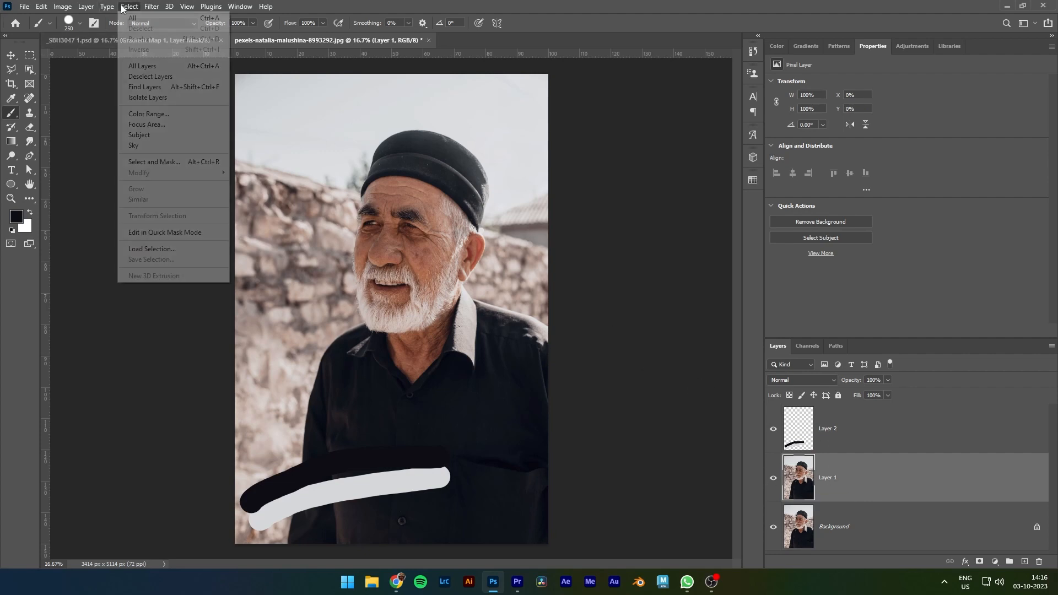
click(149, 115)
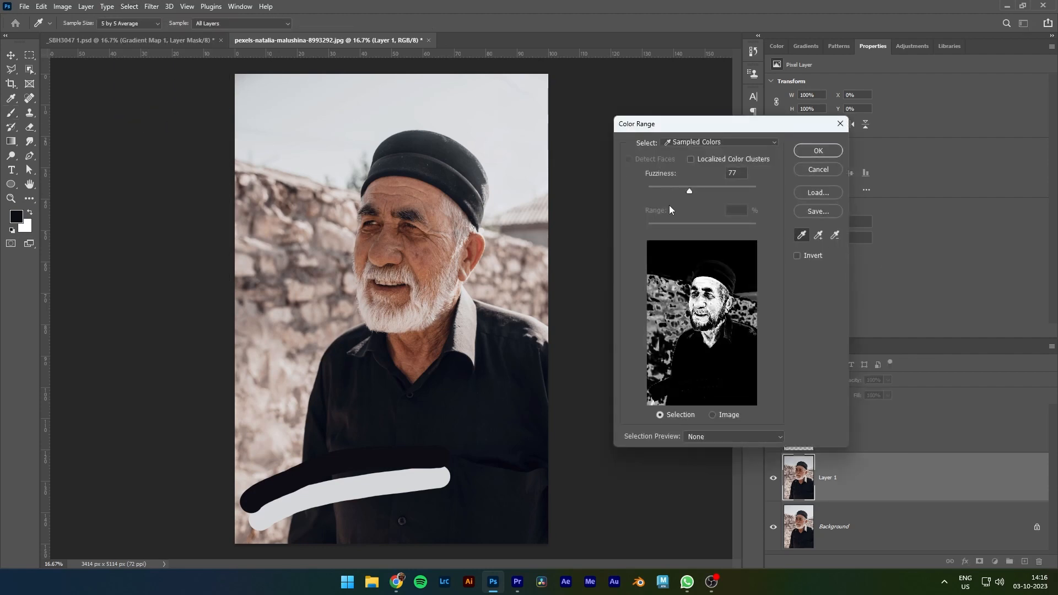
click(704, 142)
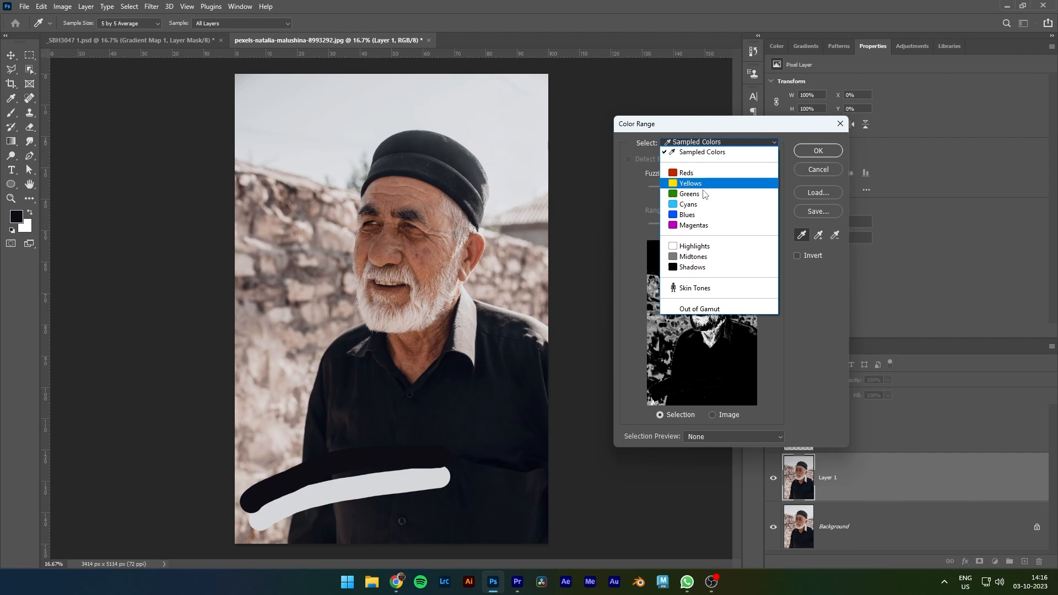
click(704, 260)
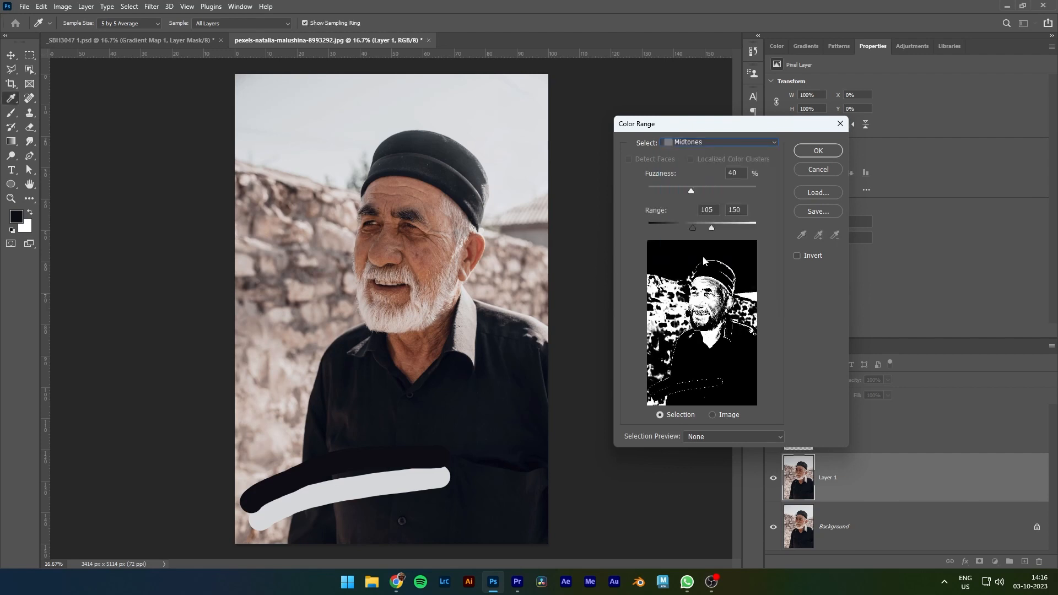
drag(689, 230, 715, 228)
drag(691, 189, 627, 188)
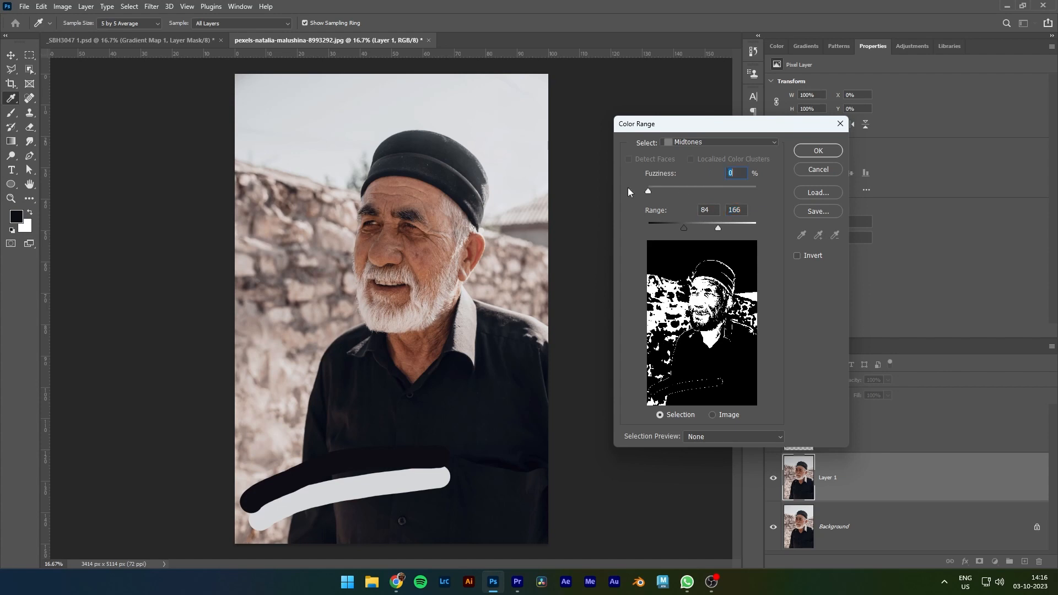
click(818, 151)
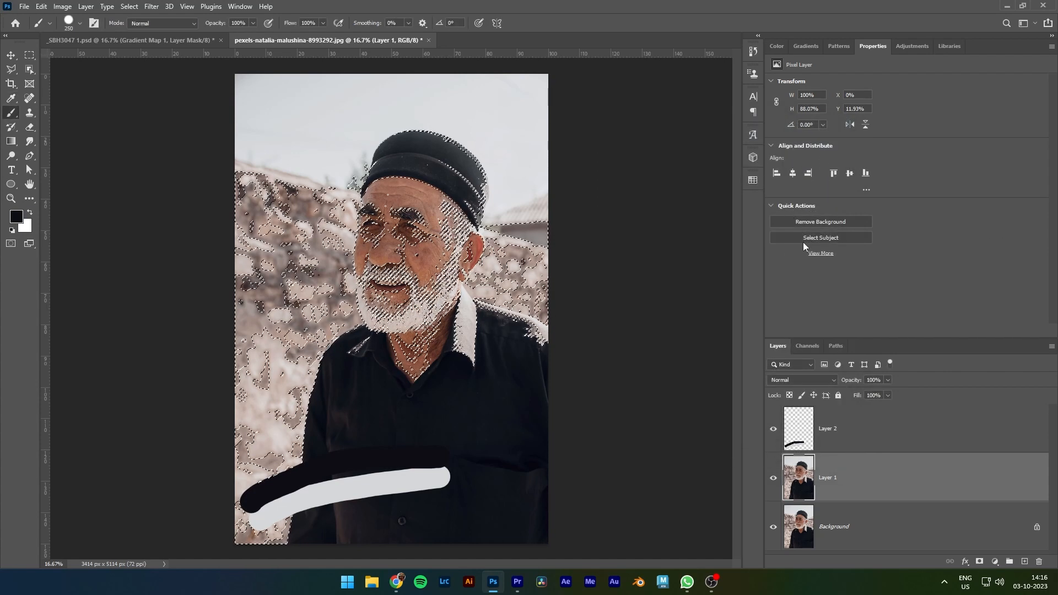
key(ctrl+j)
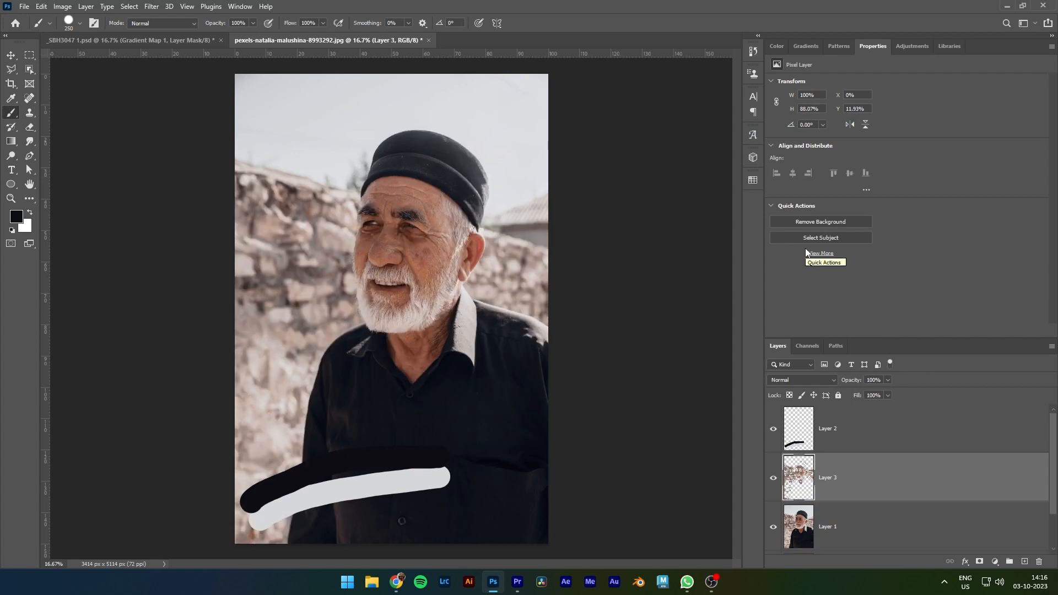
Hide Layer 1 and the Background layer, and apply an Average blur to the copied midtones layer
click(772, 529)
scroll(777, 504, down, 1)
click(773, 530)
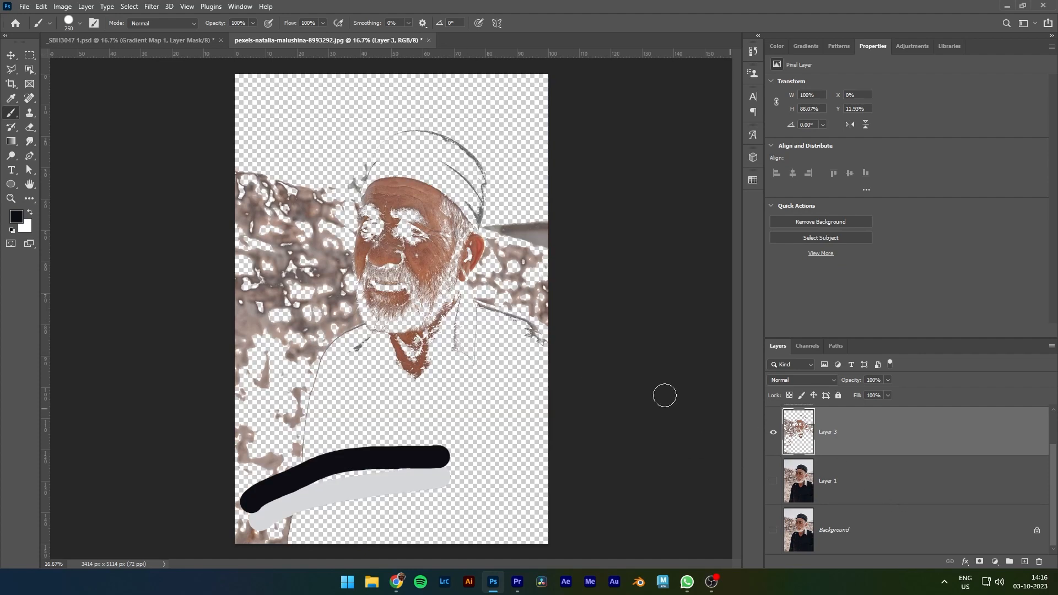
click(147, 7)
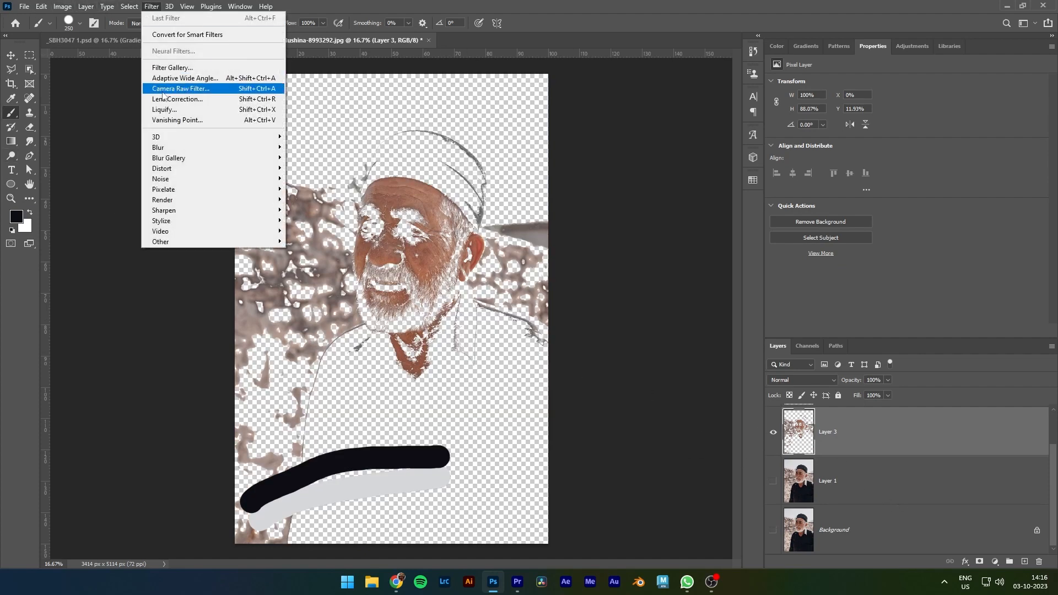
mouse_move(181, 147)
click(299, 145)
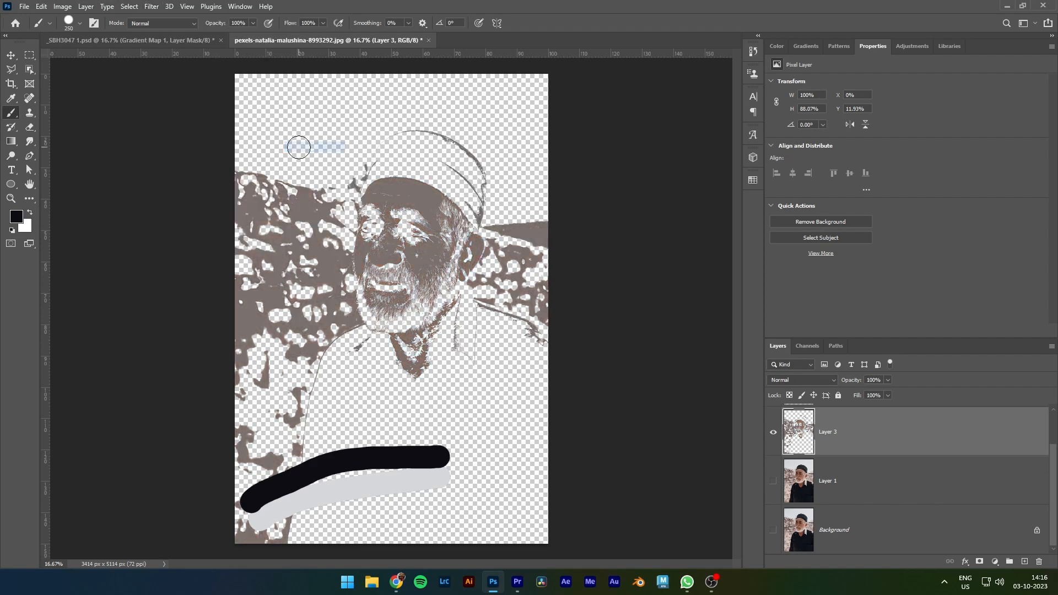
Sample the averaged brown-gray midtone color and brush a stroke of it above the black stroke on Layer 2
key(i)
click(426, 191)
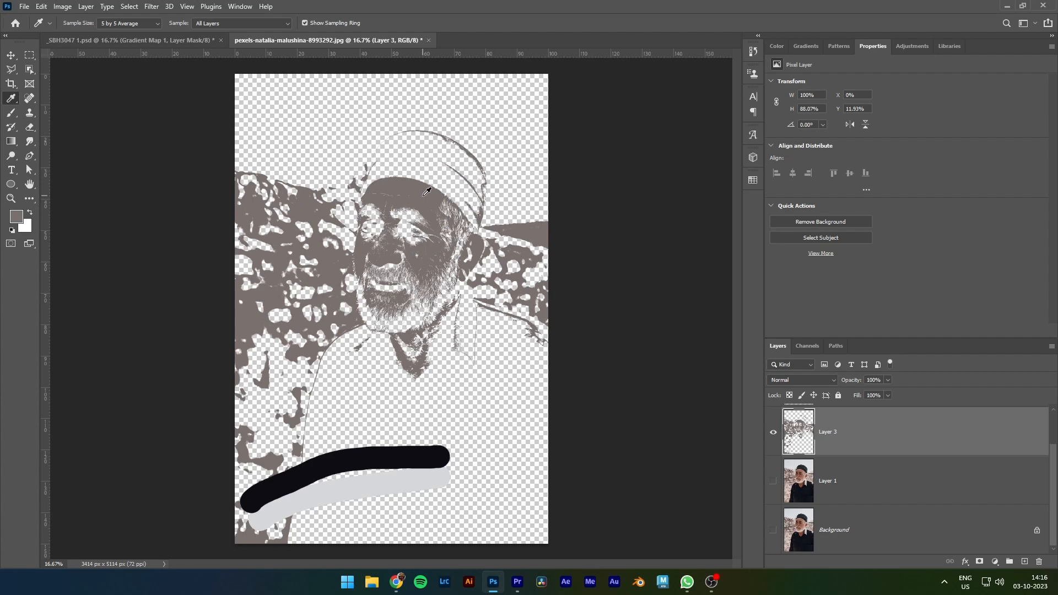
key(b)
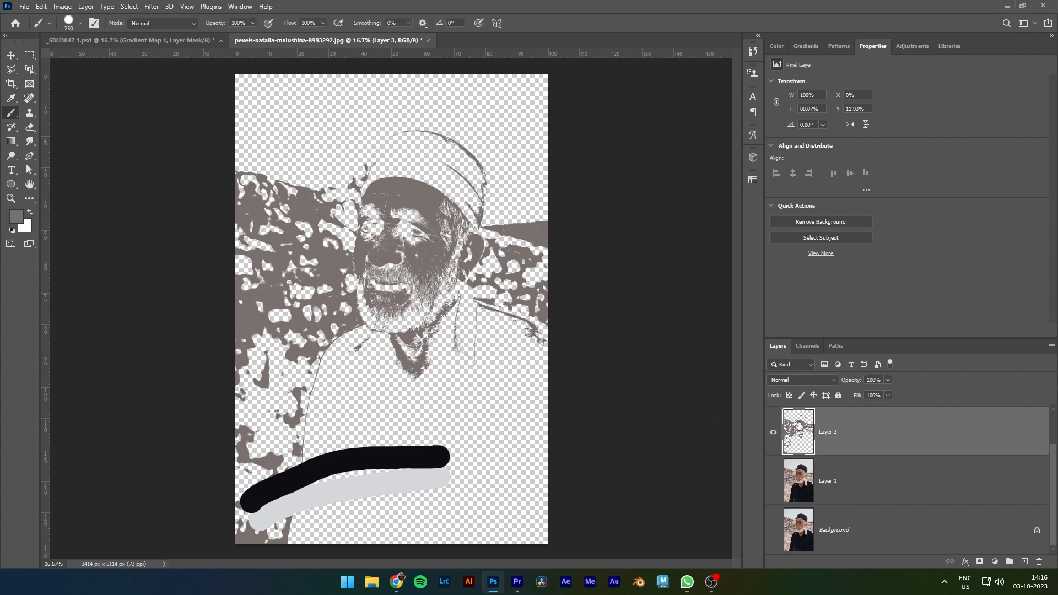
scroll(800, 426, up, 1)
click(799, 445)
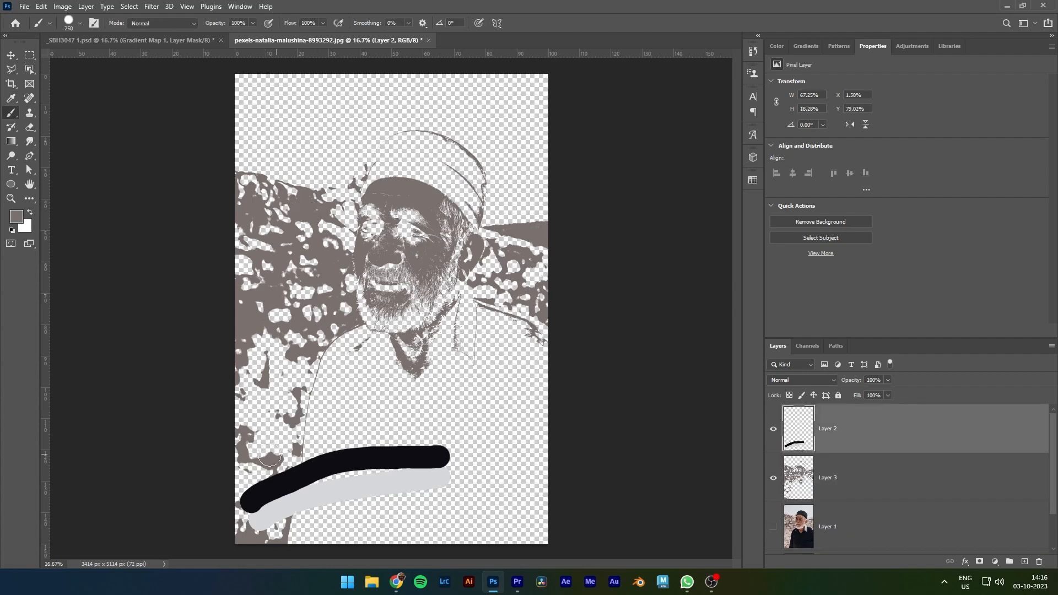
mouse_move(239, 482)
mouse_down()
mouse_move(353, 438)
mouse_move(434, 435)
mouse_up()
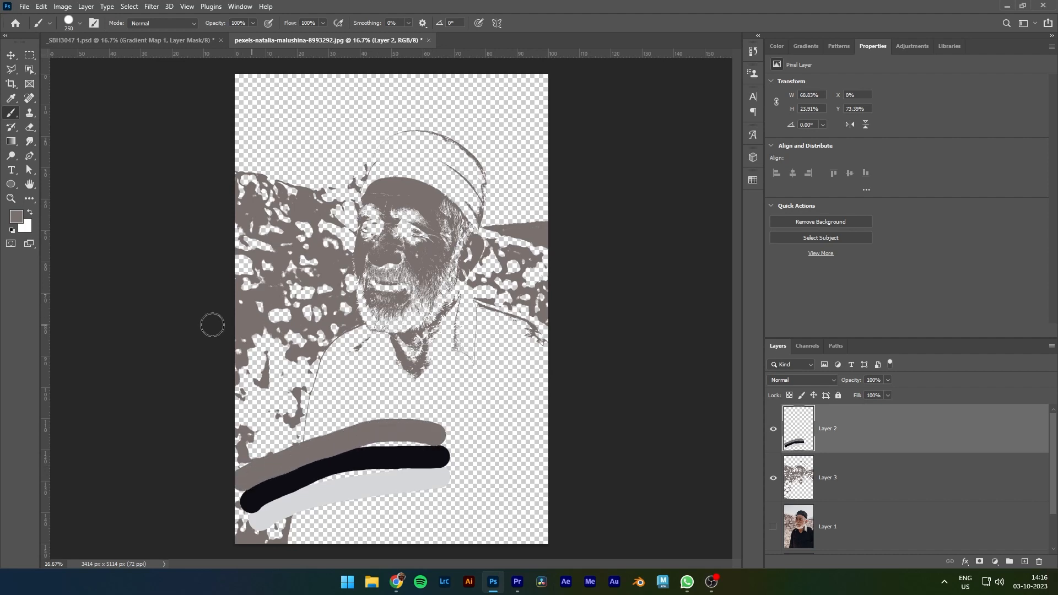
Bring the painted strokes layer into _SBH3047 1.psd, over the road beside the standing man, and scale it to about 59%
click(11, 55)
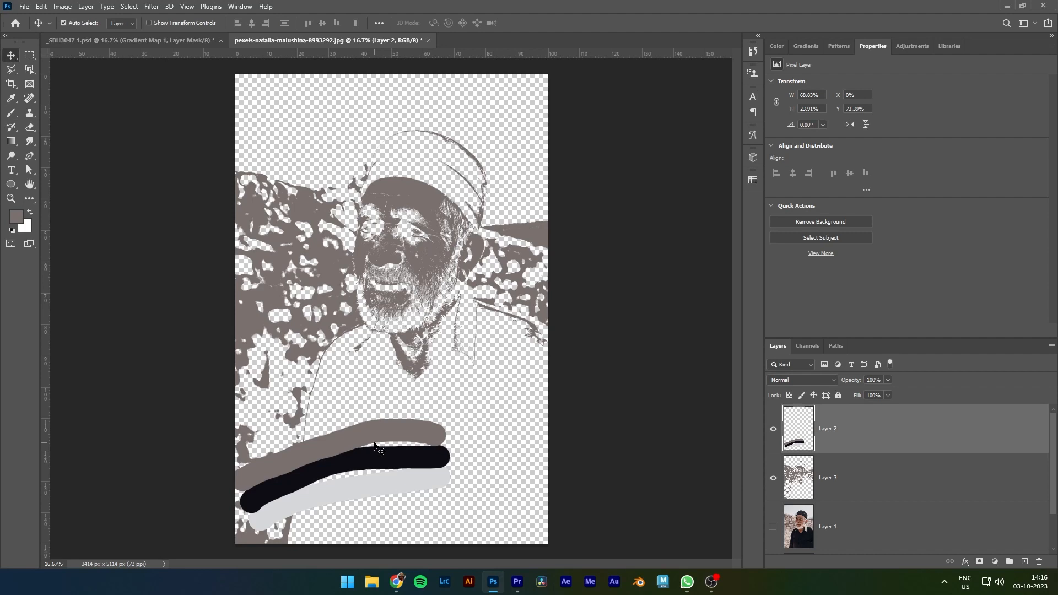
mouse_move(373, 445)
mouse_down()
mouse_move(298, 65)
mouse_move(175, 40)
mouse_up()
mouse_move(417, 403)
mouse_down()
mouse_move(391, 388)
mouse_move(274, 404)
mouse_up()
click(581, 238)
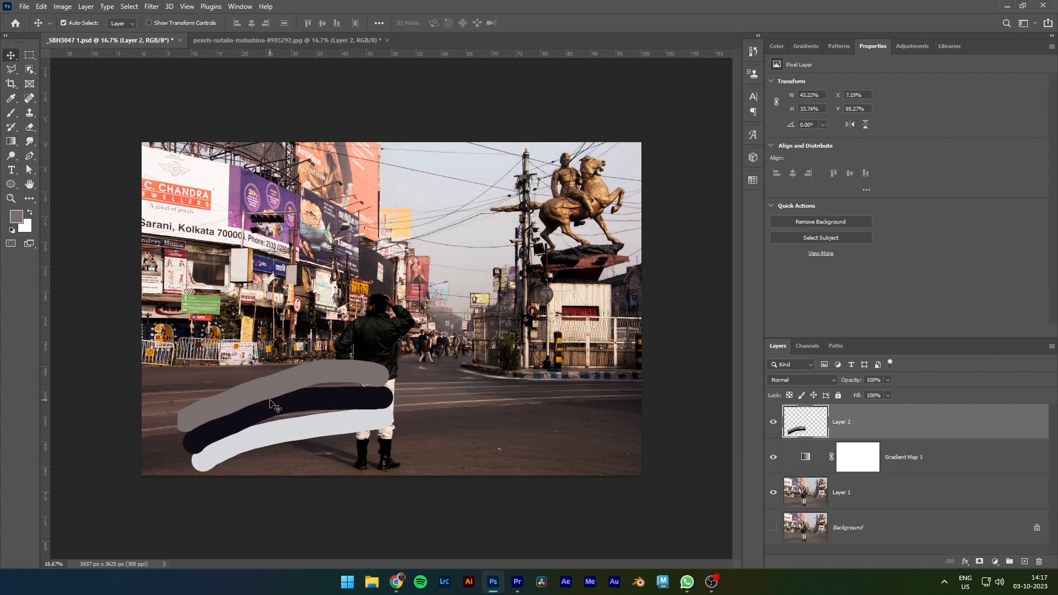
key(ctrl+t)
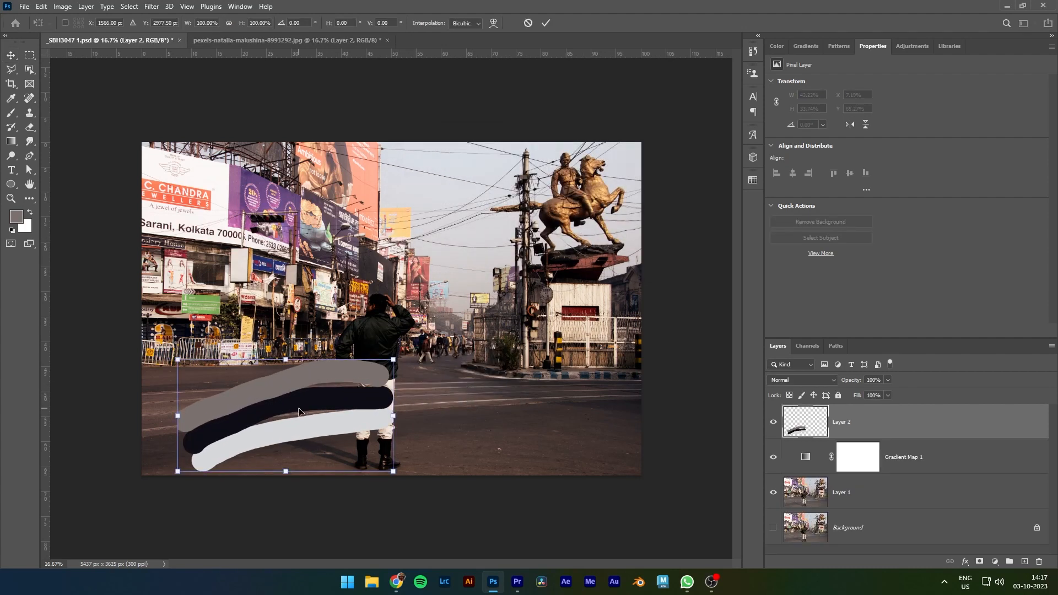
mouse_move(391, 471)
mouse_down()
mouse_move(419, 458)
mouse_move(278, 432)
mouse_up()
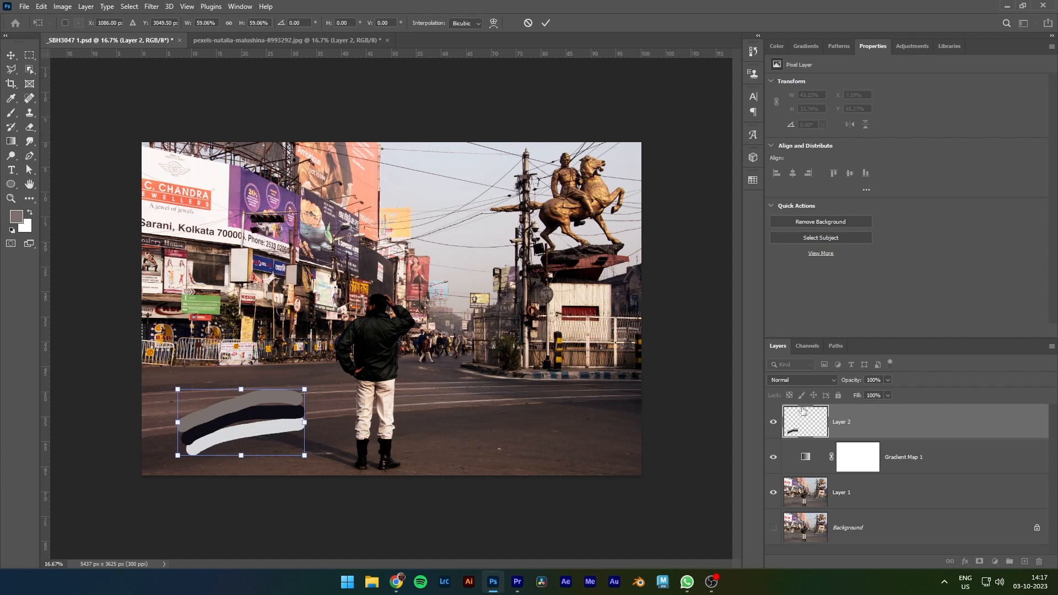
click(545, 22)
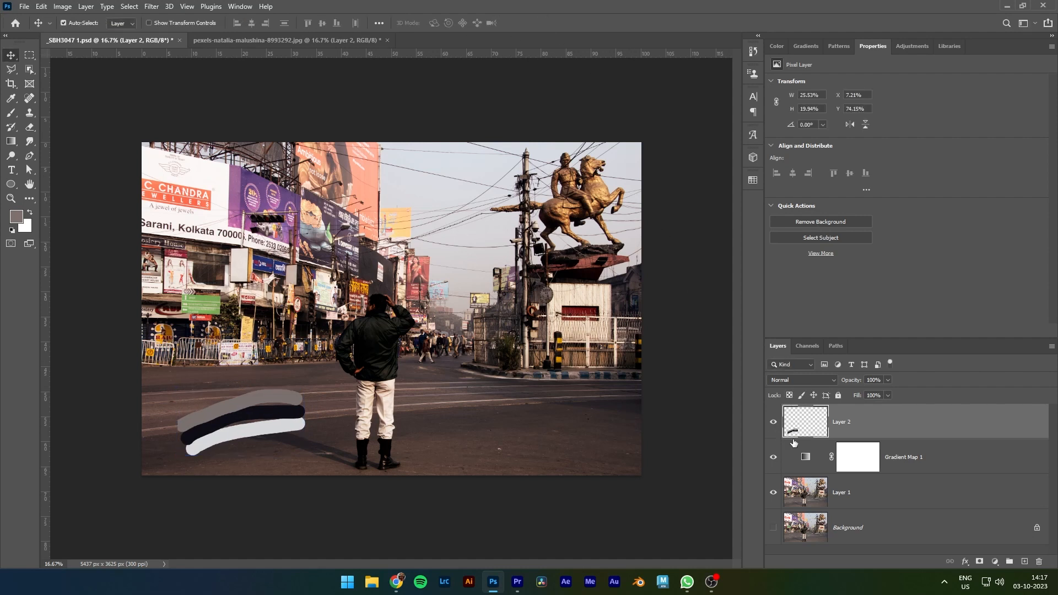
Add a Curves adjustment layer directly above Gradient Map 1 and make its adjustment, not its mask, active
click(807, 456)
click(799, 420)
click(802, 461)
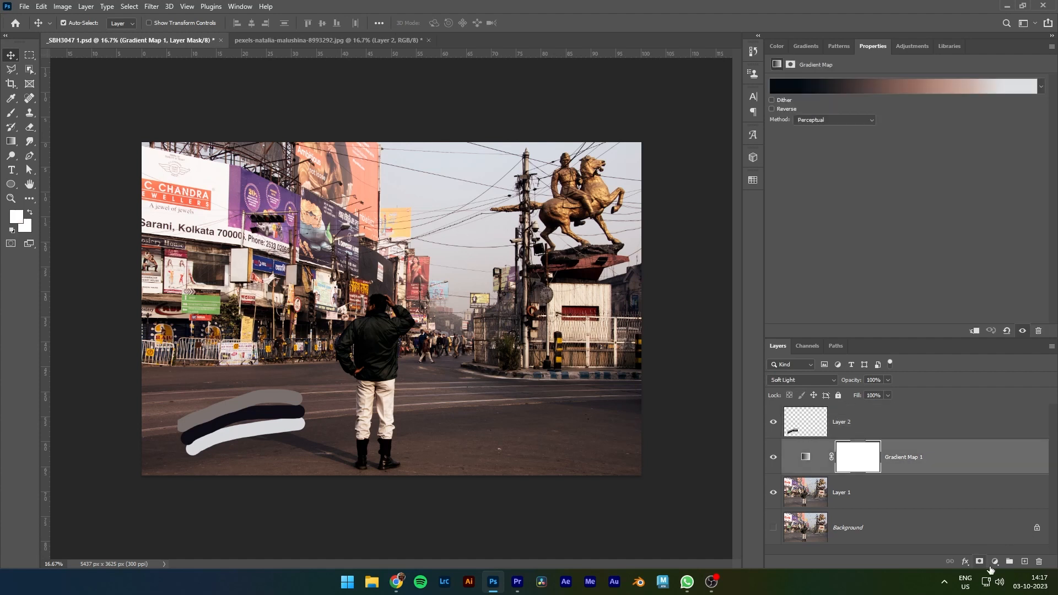
click(993, 561)
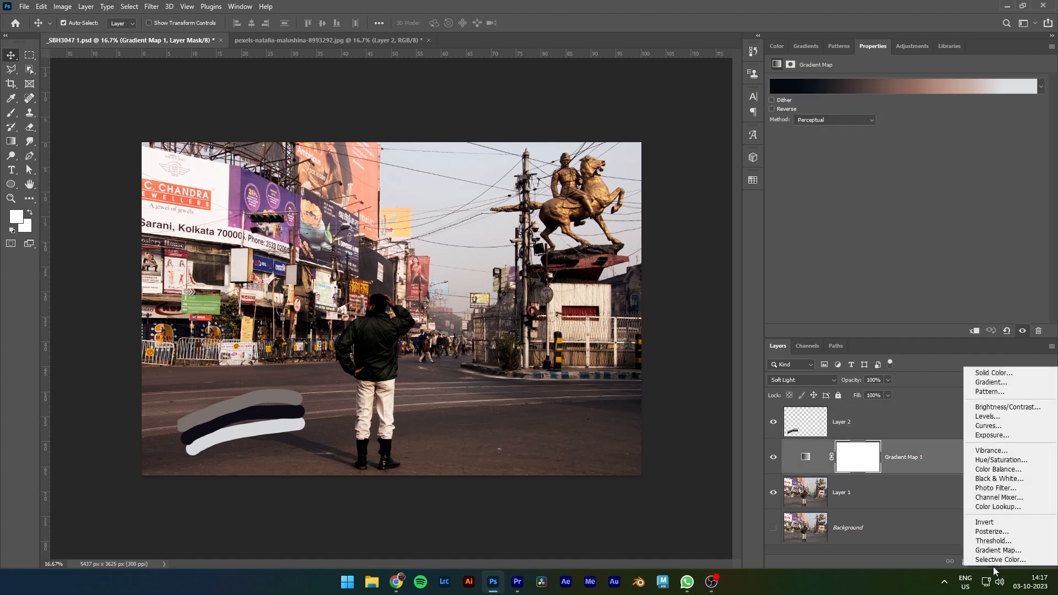
click(986, 426)
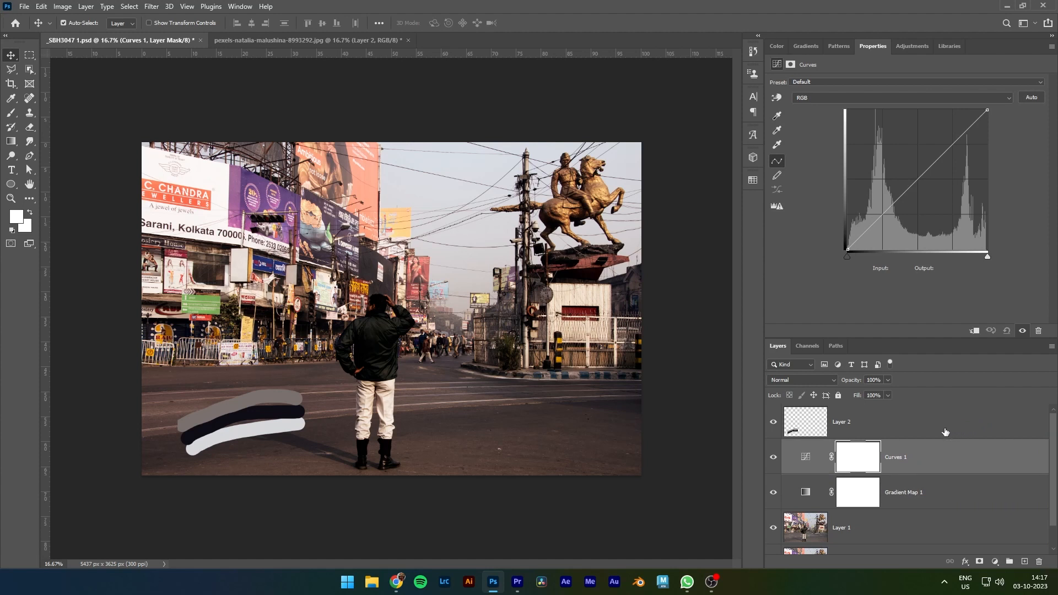
click(805, 461)
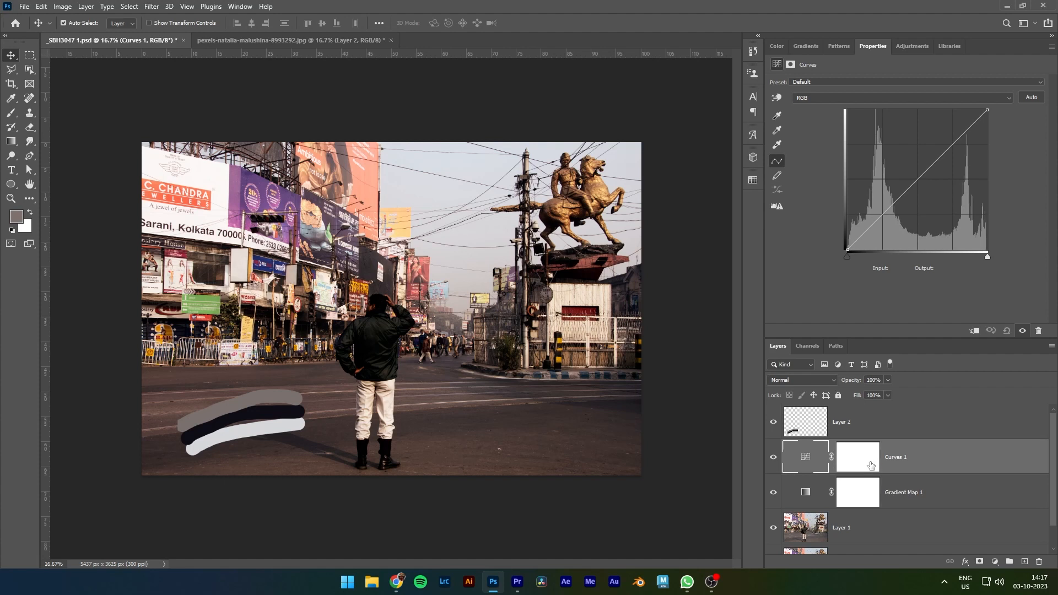
click(870, 464)
click(809, 456)
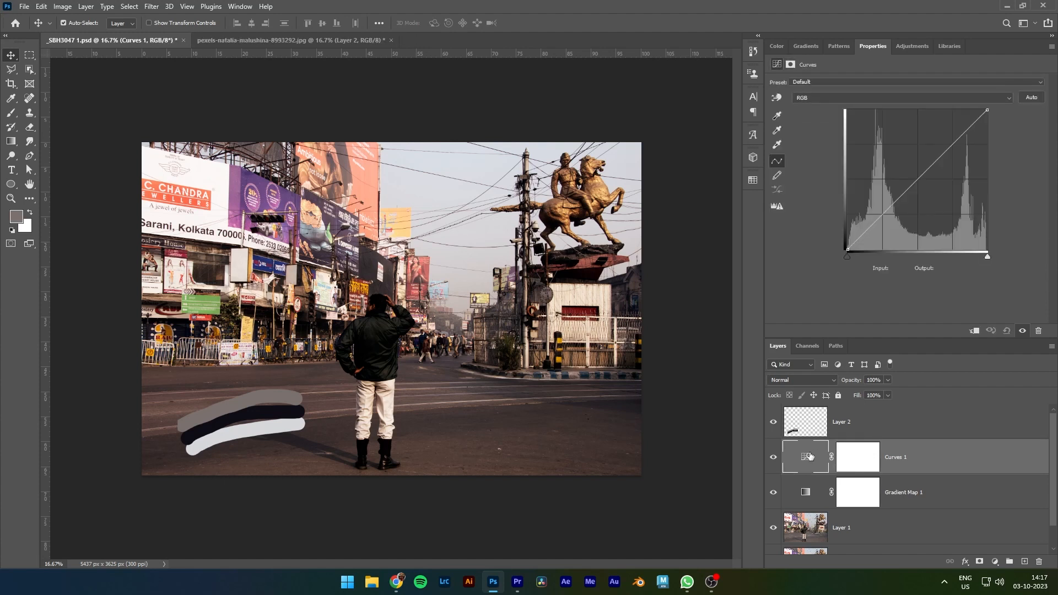
Set the Curves target highlight color to the light gray stroke's d6d7d9 without saving it as default, and set the white point on the white billboard
double_click(776, 146)
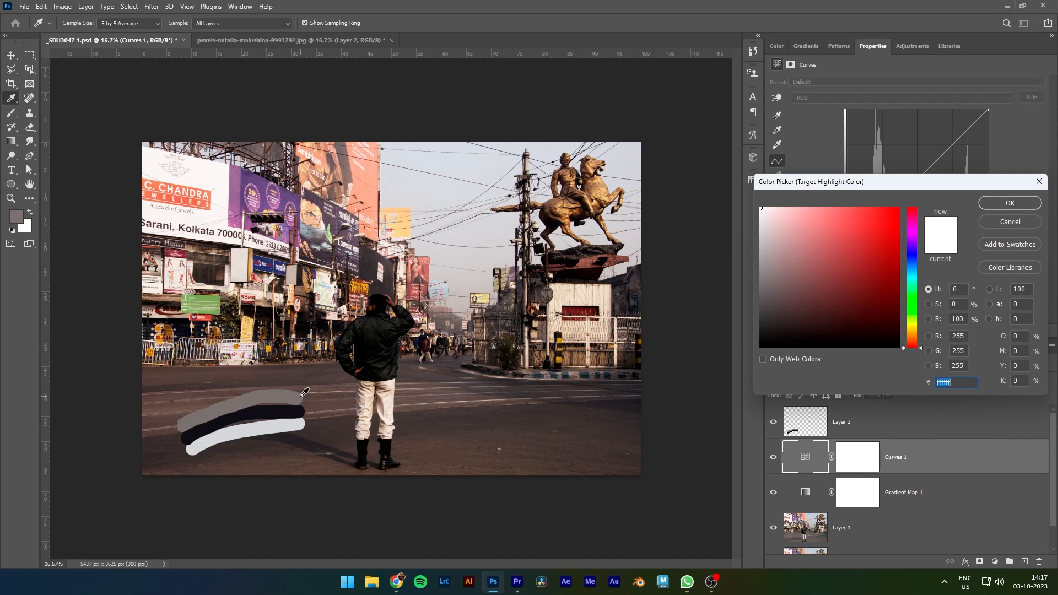
click(244, 429)
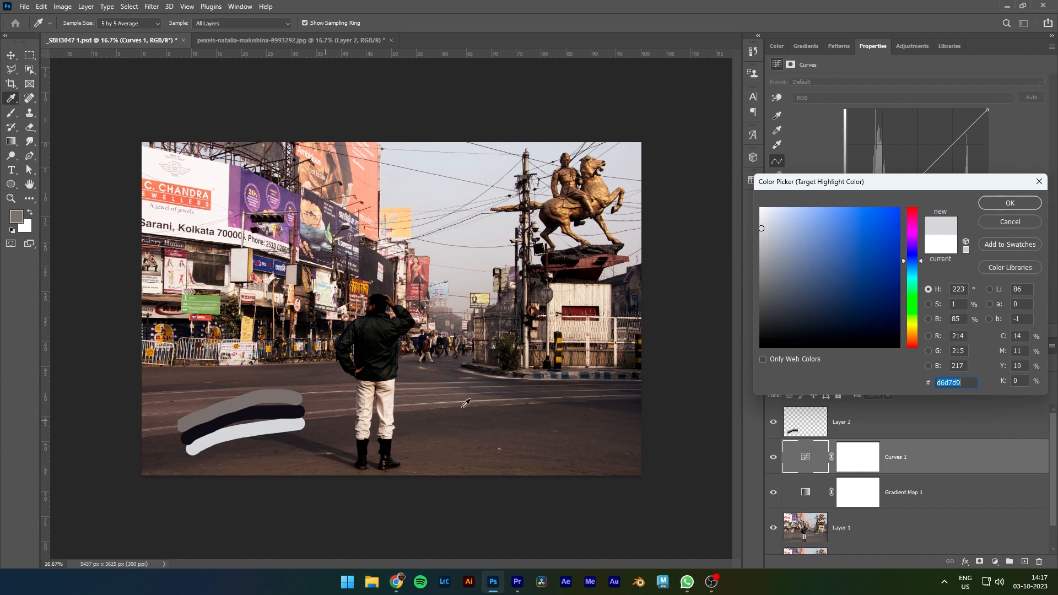
click(1010, 202)
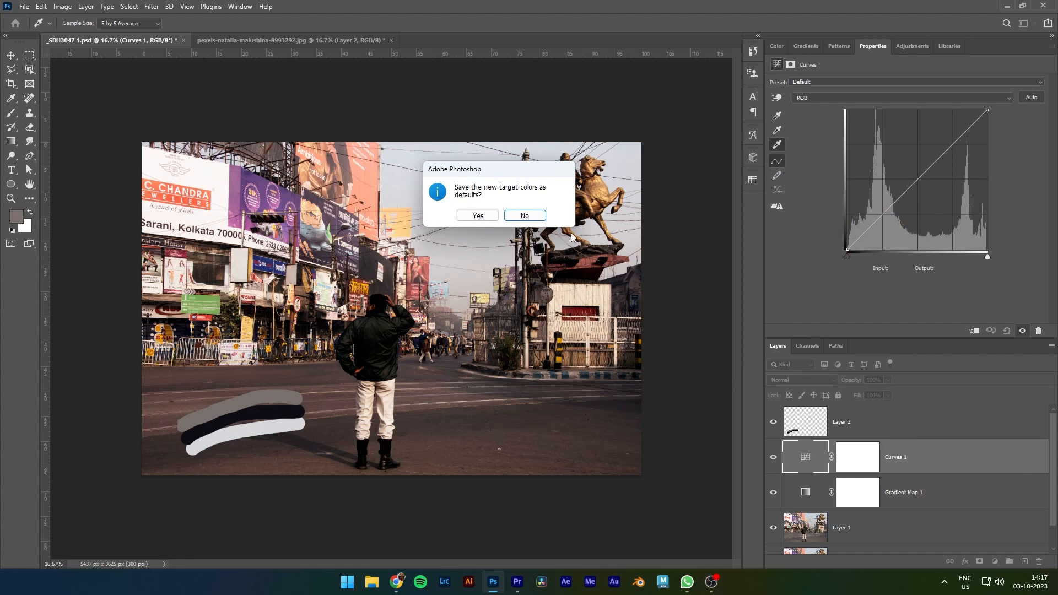
click(524, 216)
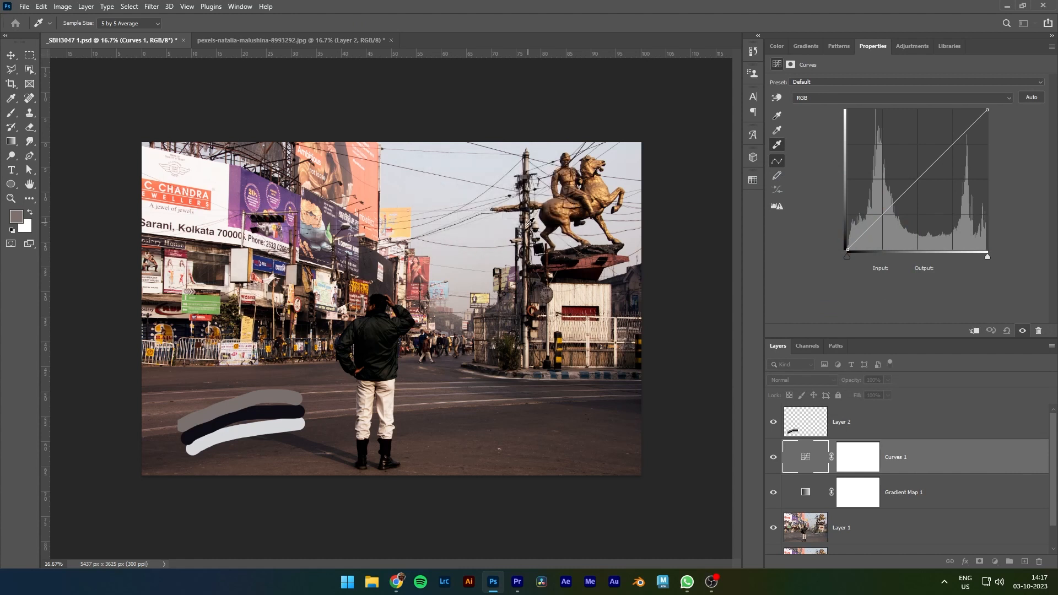
click(478, 260)
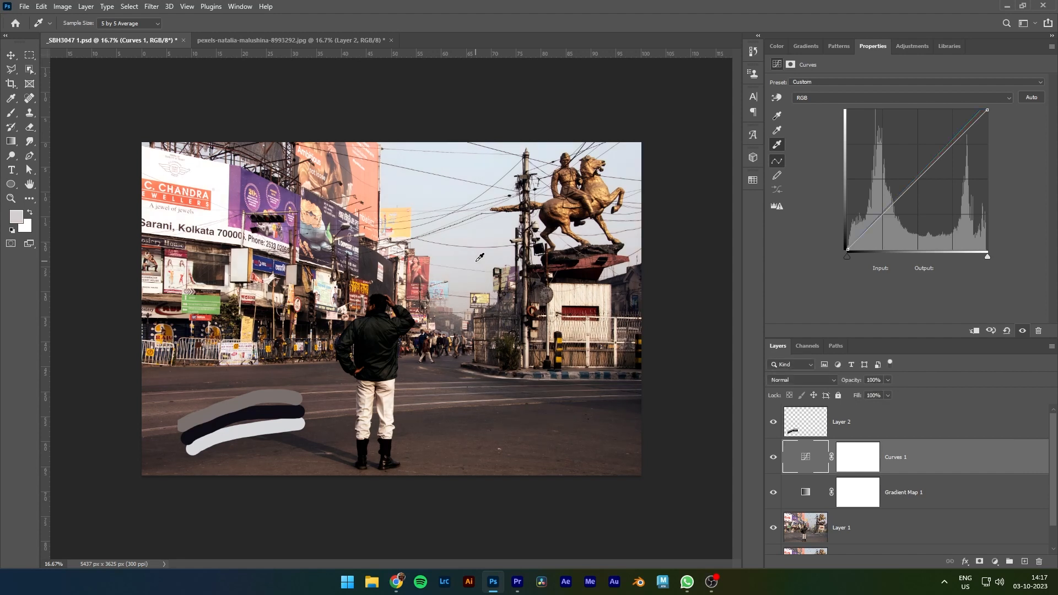
click(224, 174)
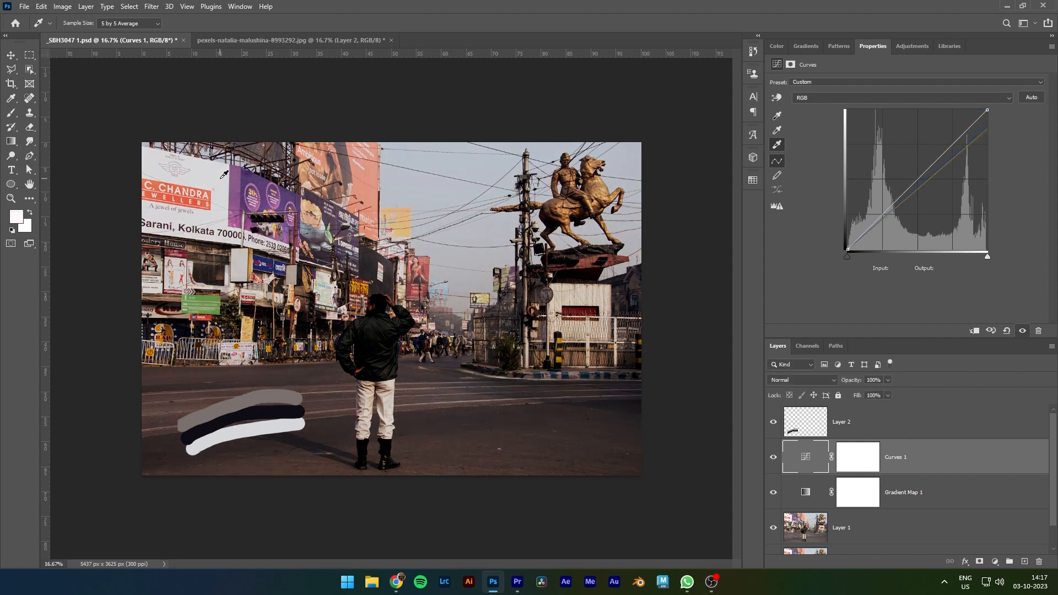
Set the Curves white point again, this time on the pale sky above the street
click(471, 263)
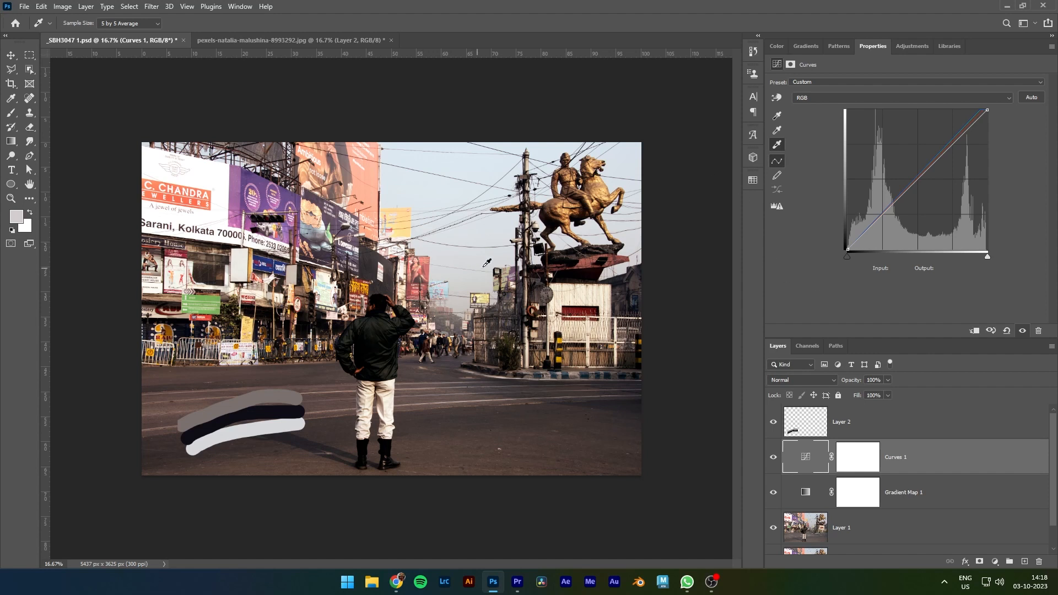
Set the Curves target midtone color to the brown-gray stroke's 77706e without saving it as default, and set the gray point on the bronze horse statue
double_click(776, 131)
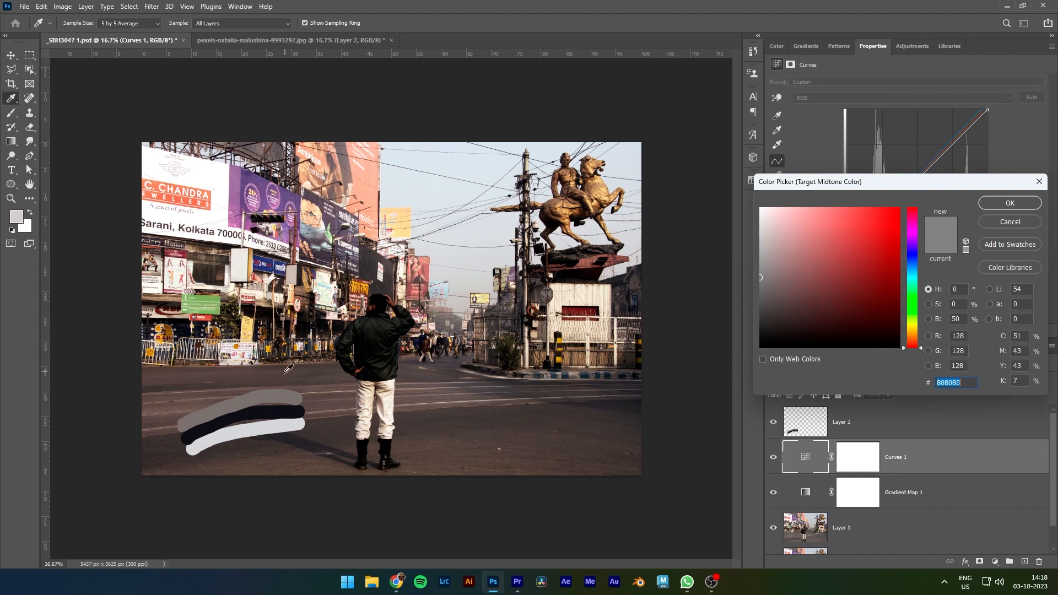
click(286, 390)
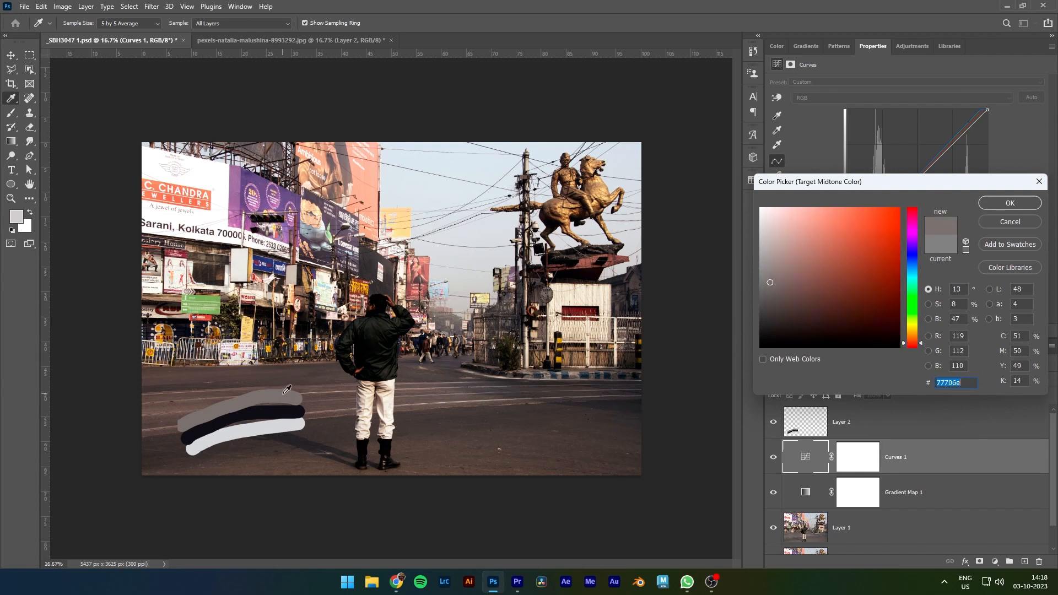
click(1004, 207)
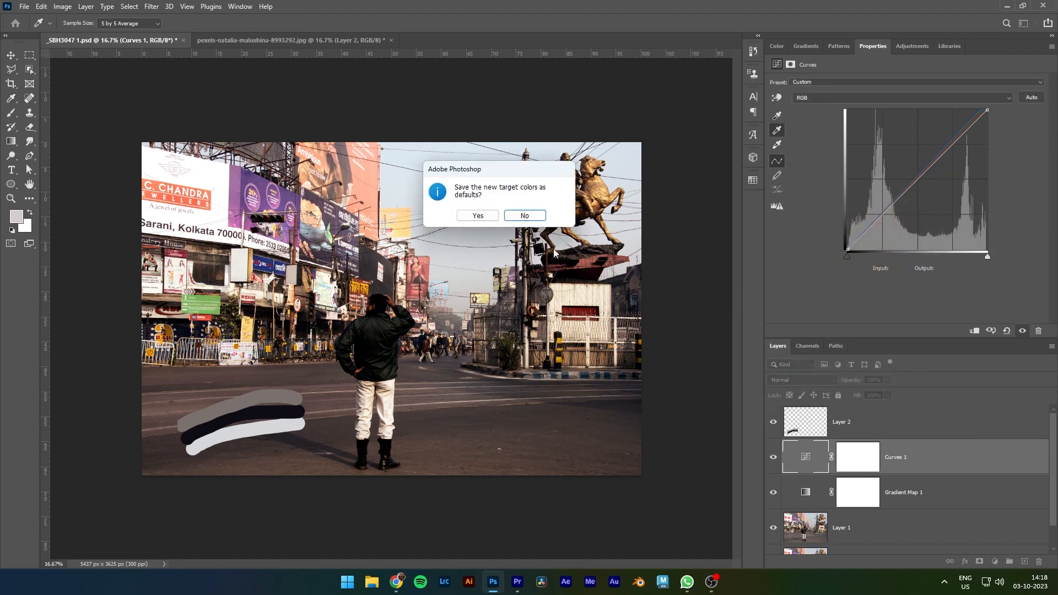
click(526, 213)
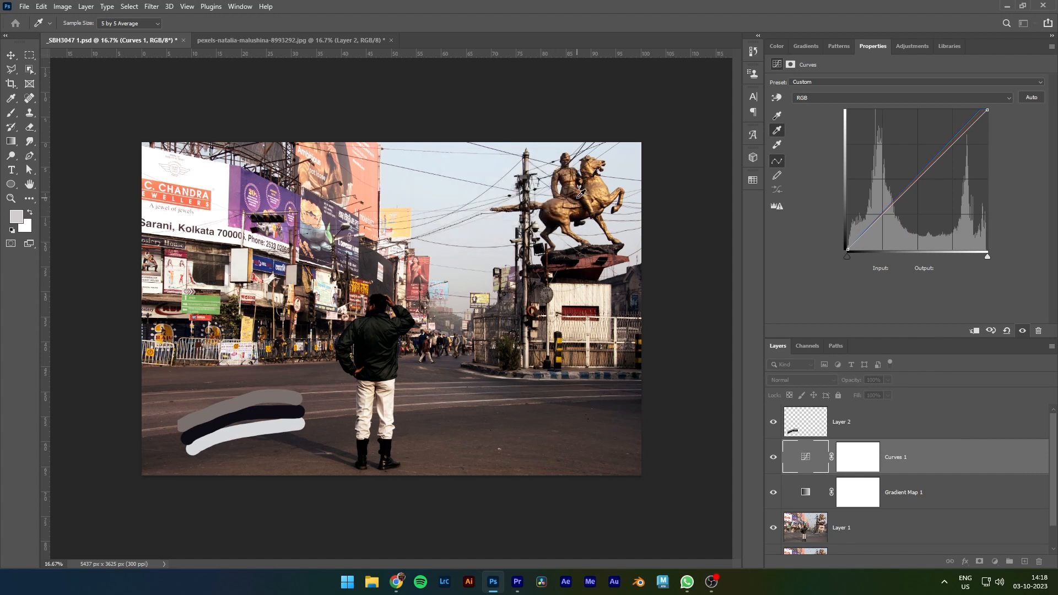
click(557, 200)
click(595, 185)
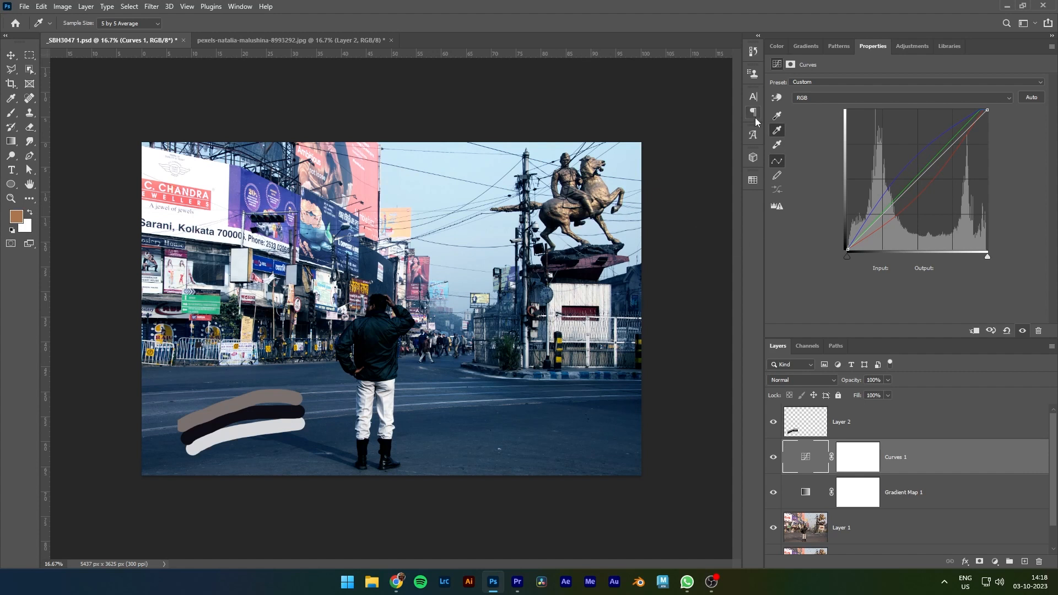
Set the Curves target shadow color to the near-black stroke's 15151c without saving it as default, and set the black point on the man's jacket
double_click(776, 115)
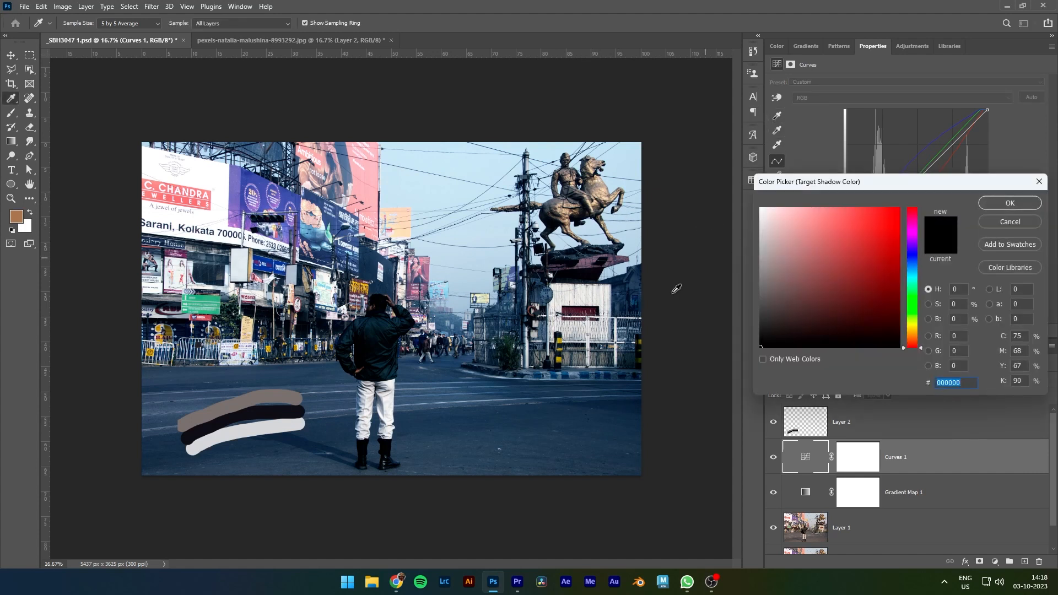
click(277, 408)
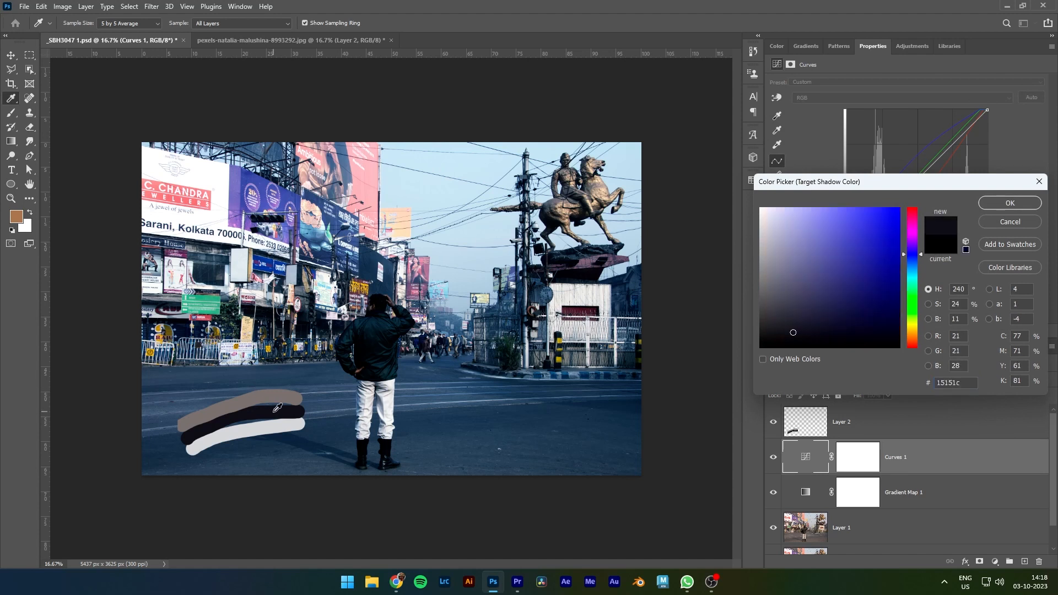
click(1009, 203)
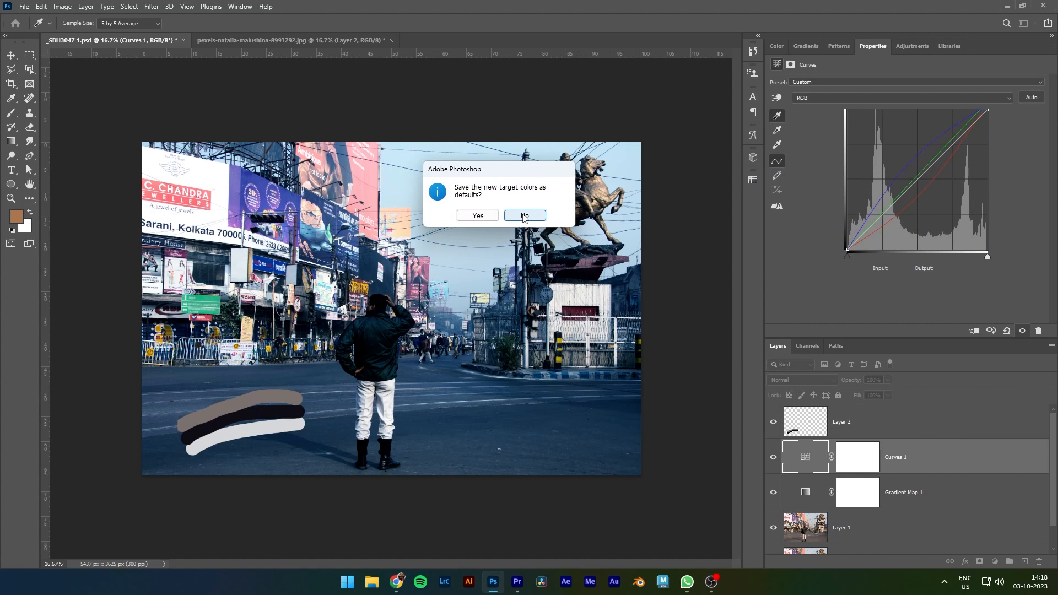
click(519, 216)
click(365, 344)
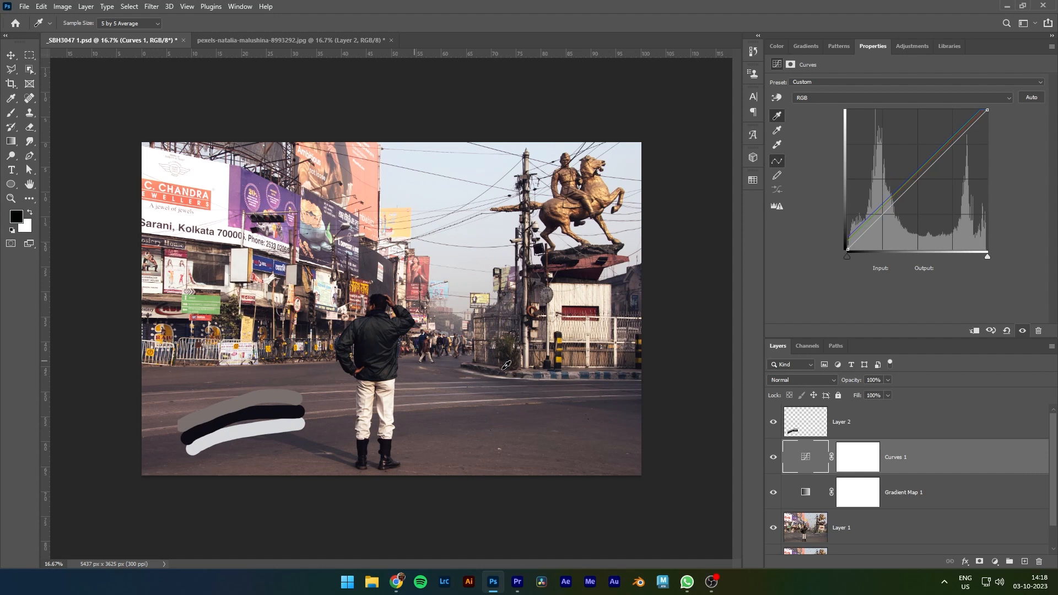
Hide Layer 2 with the painted color strokes
click(773, 428)
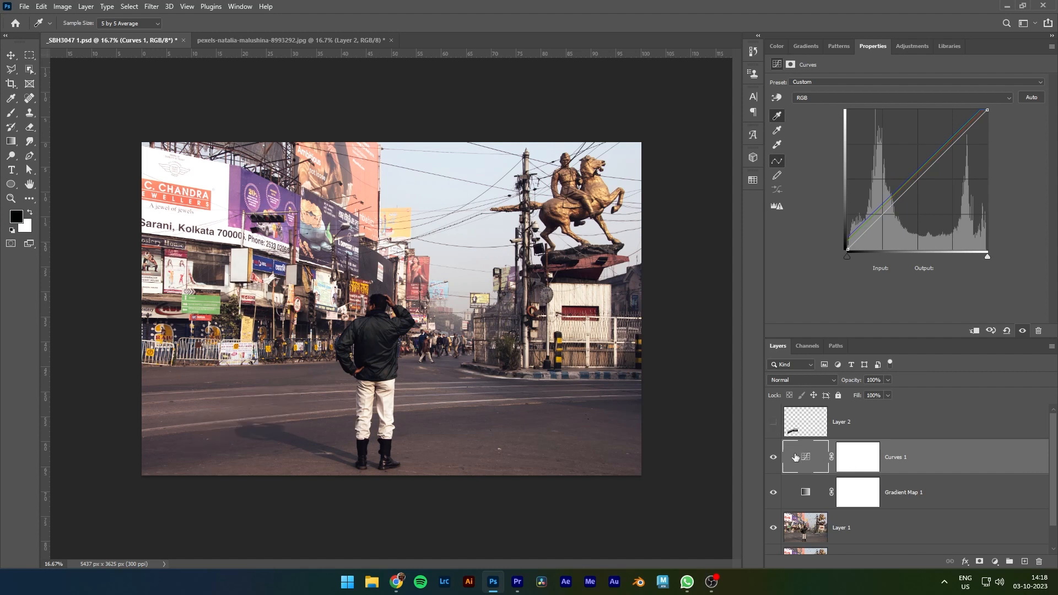